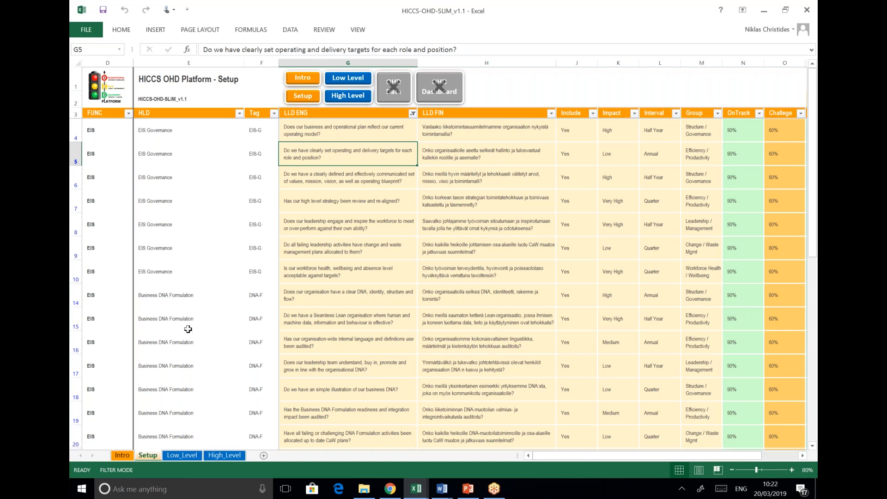
pyautogui.scroll(-1, 189, 329)
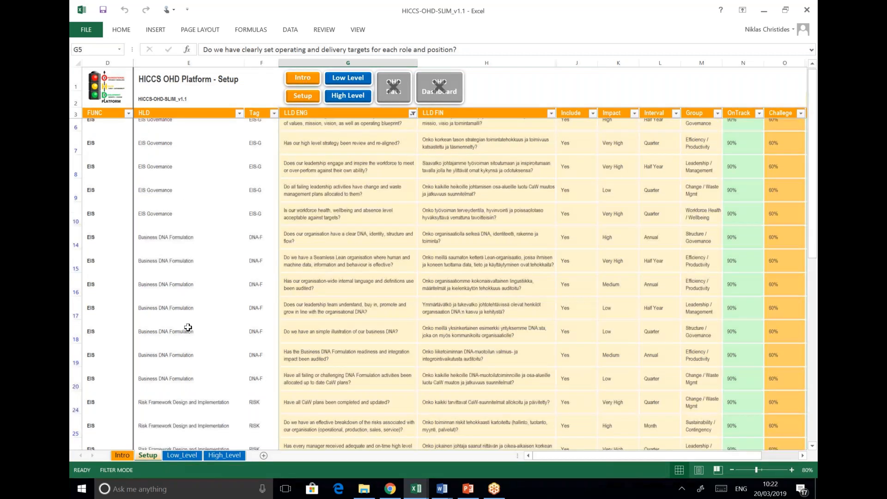
pyautogui.scroll(-4, 188, 327)
pyautogui.scroll(-2, 178, 333)
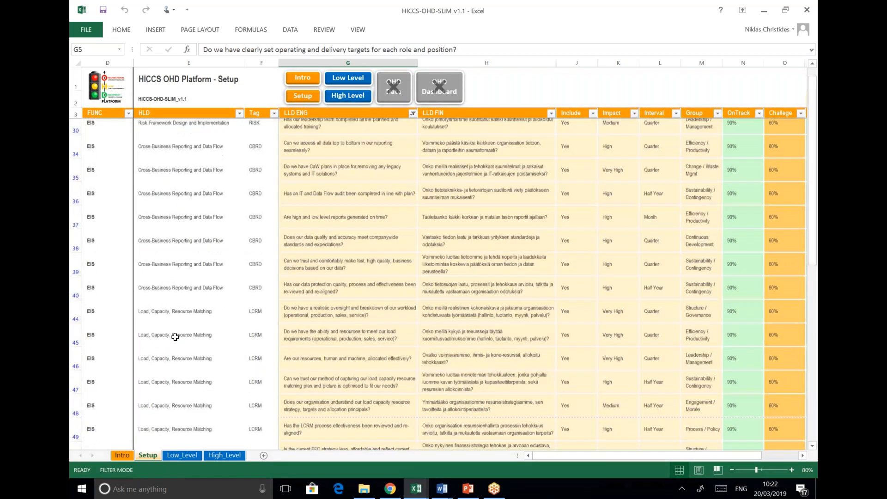
pyautogui.scroll(8, 175, 337)
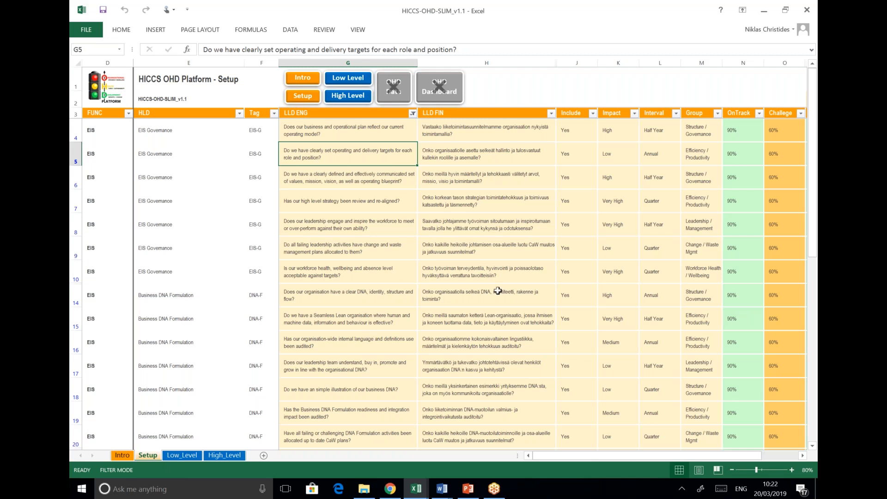
pyautogui.press('Right')
pyautogui.press('Up')
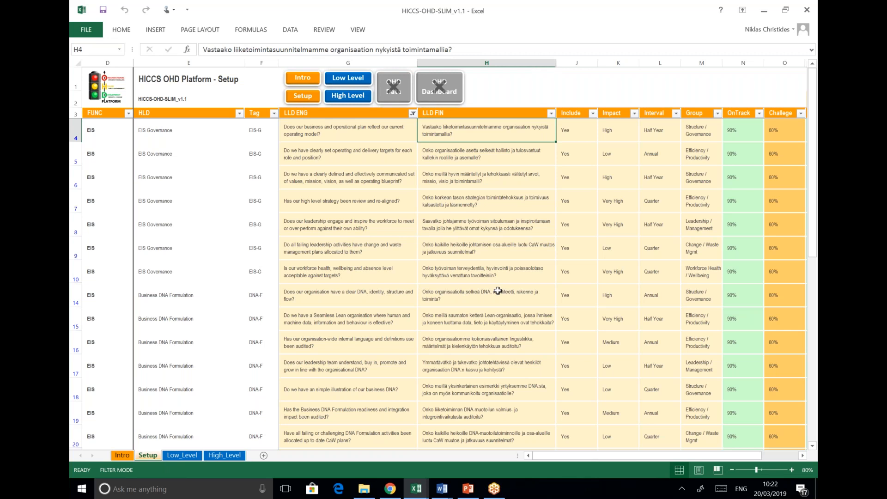
pyautogui.press('Left')
pyautogui.press('Right')
pyautogui.press('Down')
pyautogui.press('Down')
pyautogui.press('Down')
pyautogui.press('Down')
pyautogui.press('Down')
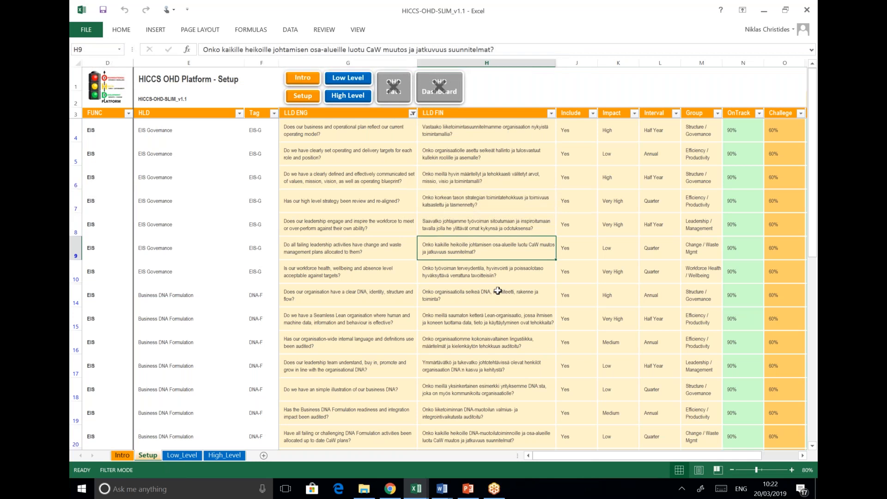
pyautogui.press('Left')
pyautogui.press('Right')
pyautogui.press('Down')
pyautogui.press('Down')
pyautogui.press('Left')
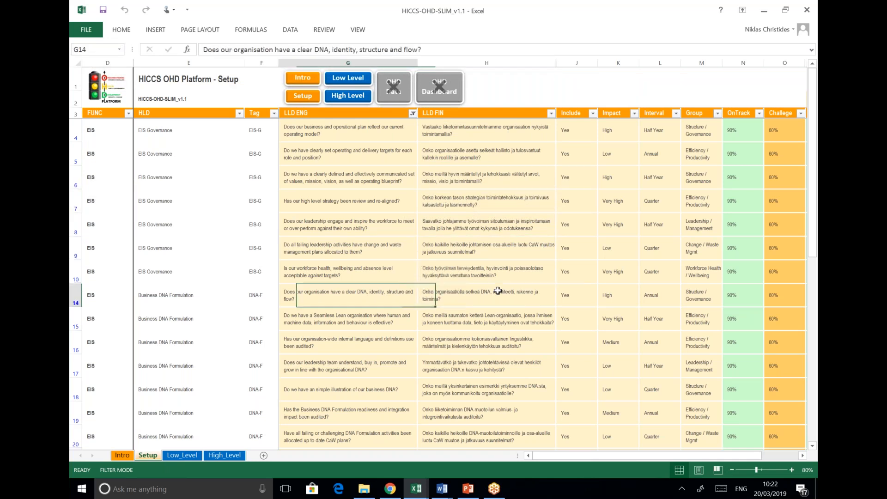
pyautogui.press('Right')
pyautogui.press('Down')
pyautogui.press('Left')
pyautogui.press('Right')
pyautogui.press('Down')
pyautogui.press('Left')
pyautogui.press('Right')
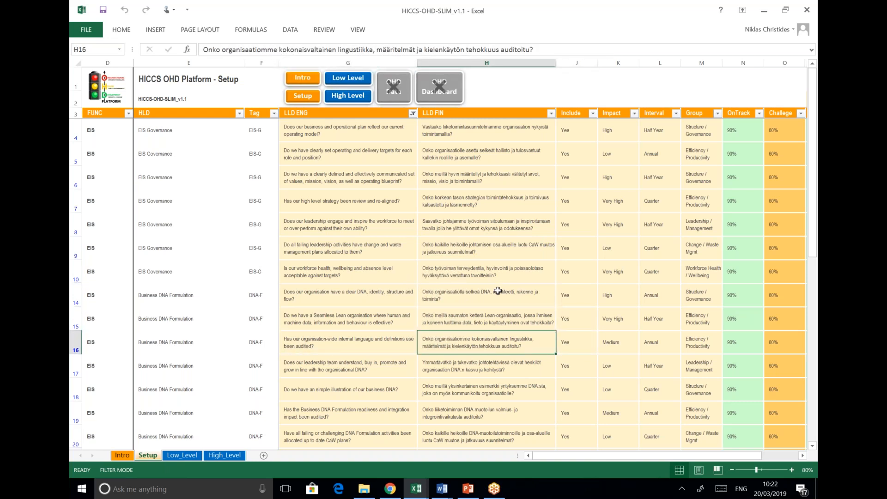
pyautogui.press('Down')
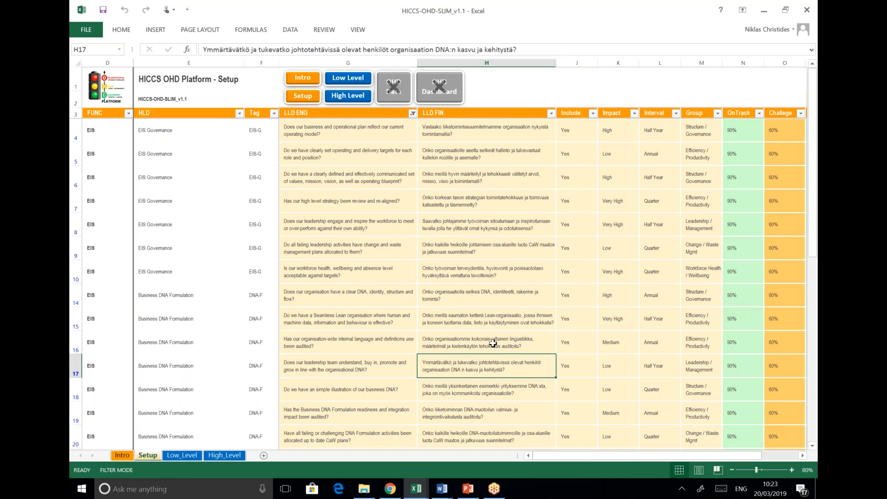
pyautogui.click(581, 130)
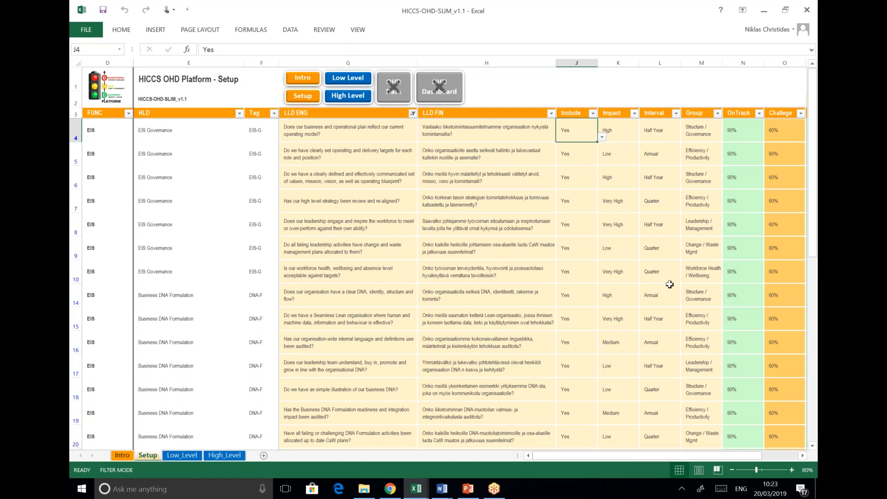
pyautogui.click(576, 205)
pyautogui.click(572, 252)
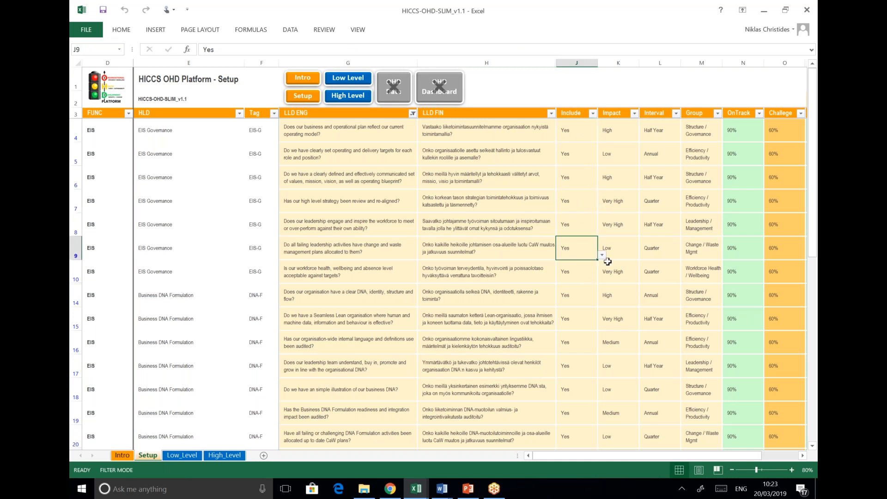
pyautogui.click(603, 256)
pyautogui.click(579, 273)
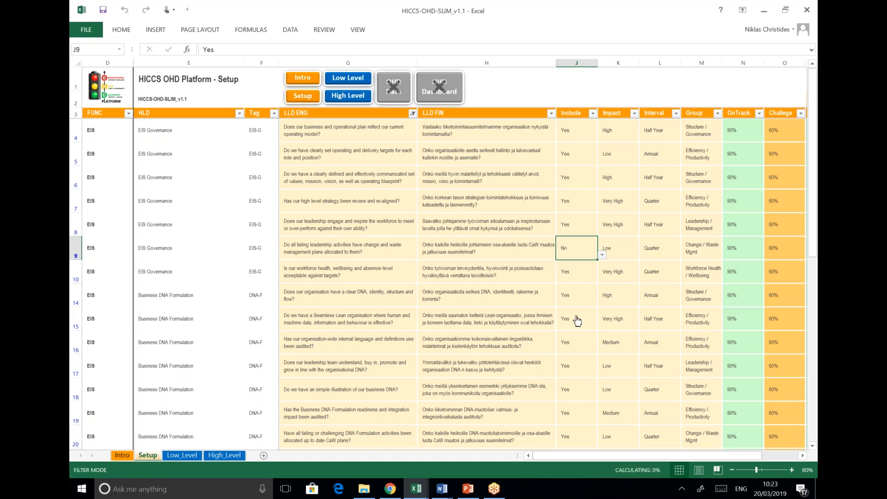
pyautogui.click(581, 236)
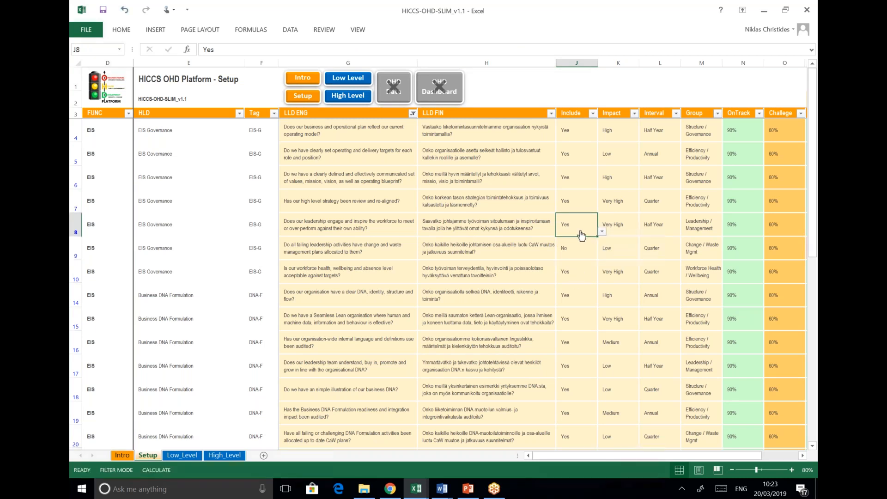
pyautogui.click(573, 292)
pyautogui.click(602, 302)
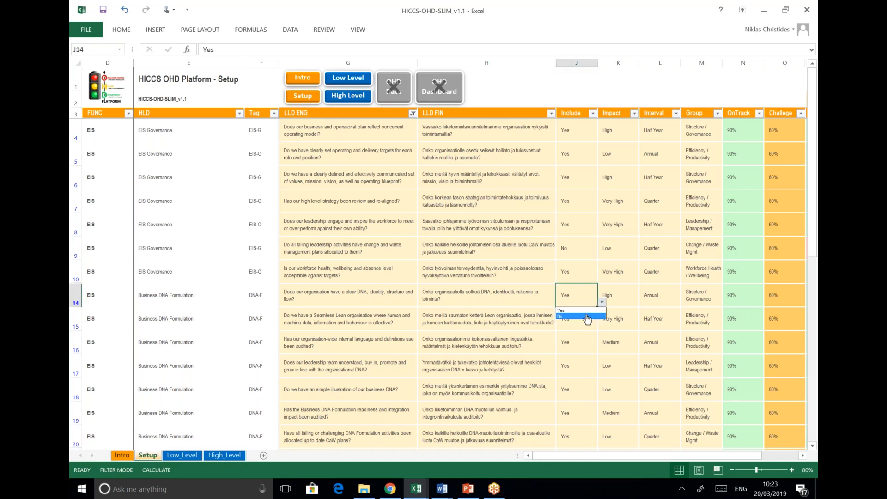
pyautogui.click(585, 317)
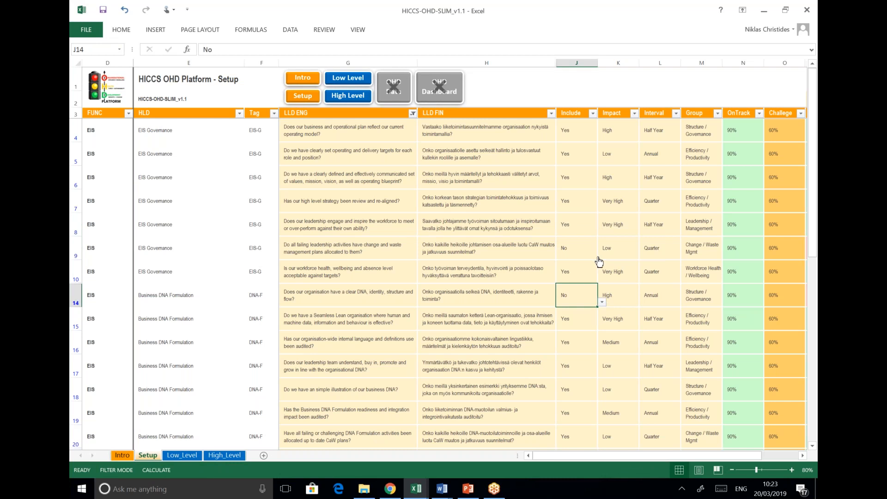
pyautogui.click(582, 251)
pyautogui.click(602, 255)
pyautogui.click(585, 264)
pyautogui.click(591, 300)
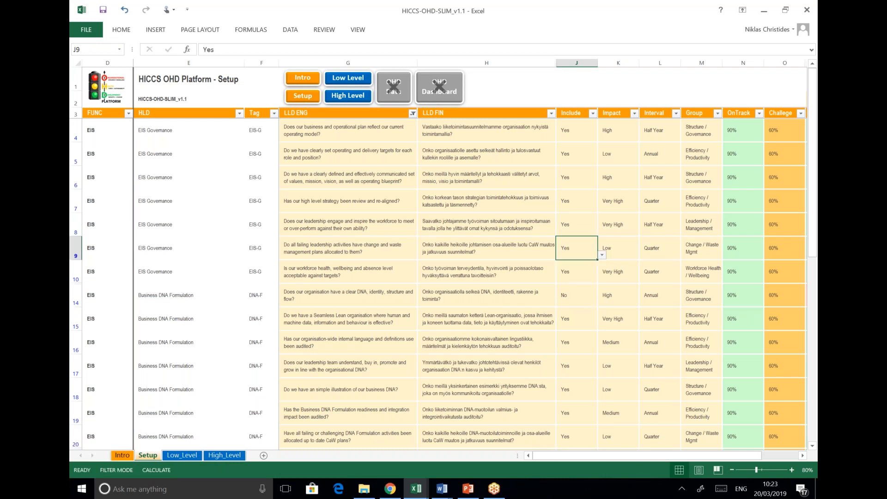
pyautogui.click(602, 302)
pyautogui.click(583, 311)
pyautogui.click(625, 212)
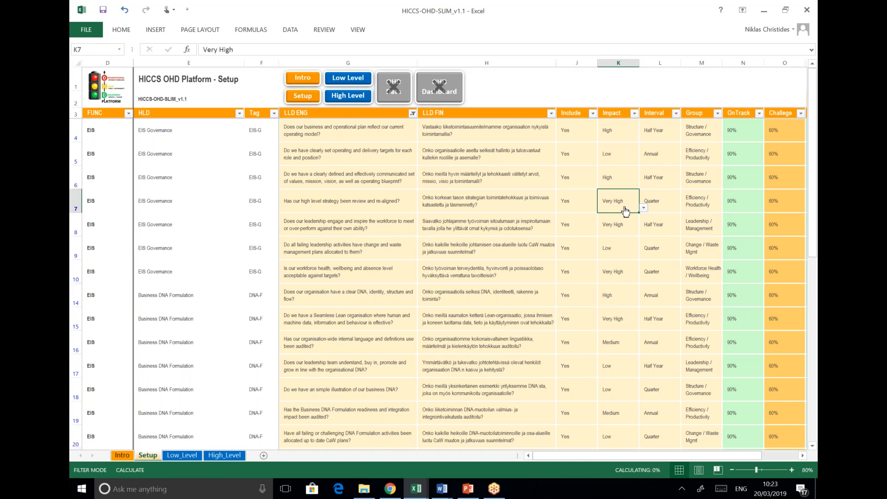
pyautogui.press('Down')
pyautogui.press('Down')
pyautogui.press('Down')
pyautogui.press('Down')
pyautogui.press('Down')
pyautogui.press('Down')
pyautogui.press('Down')
pyautogui.press('Down')
pyautogui.press('Down')
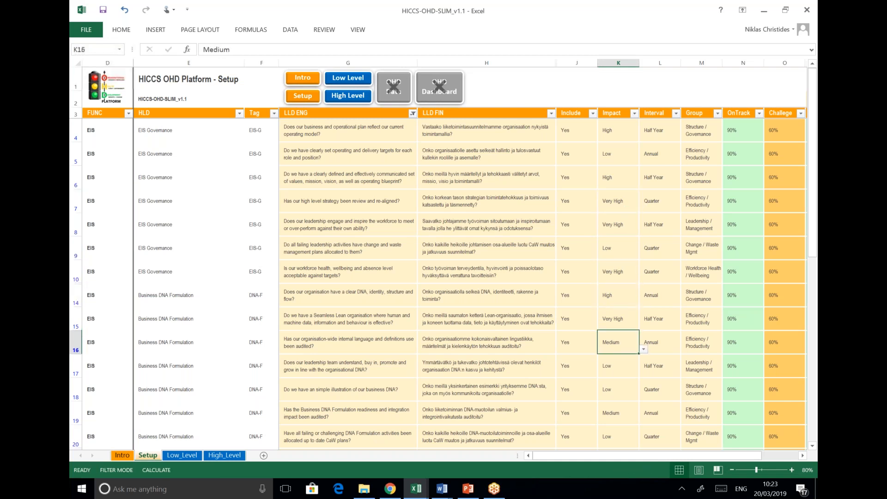
pyautogui.press('Up')
pyautogui.press('Up')
pyautogui.press('Up')
pyautogui.press('Up')
pyautogui.press('Up')
pyautogui.press('Up')
pyautogui.press('Up')
pyautogui.press('Up')
pyautogui.press('Up')
pyautogui.press('Up')
pyautogui.press('Up')
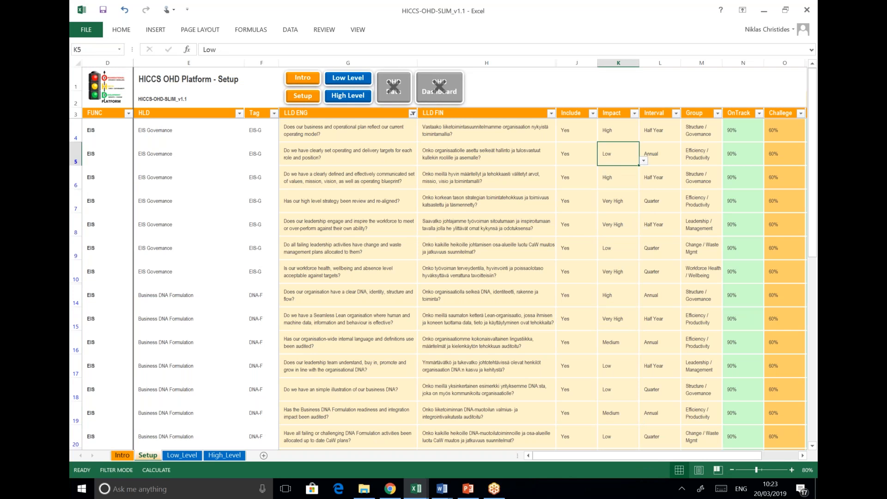
pyautogui.press('Up')
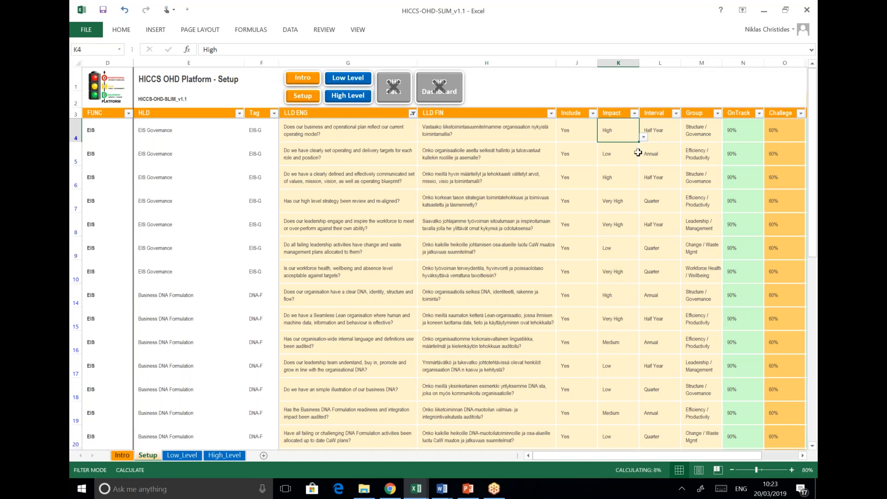
pyautogui.click(657, 131)
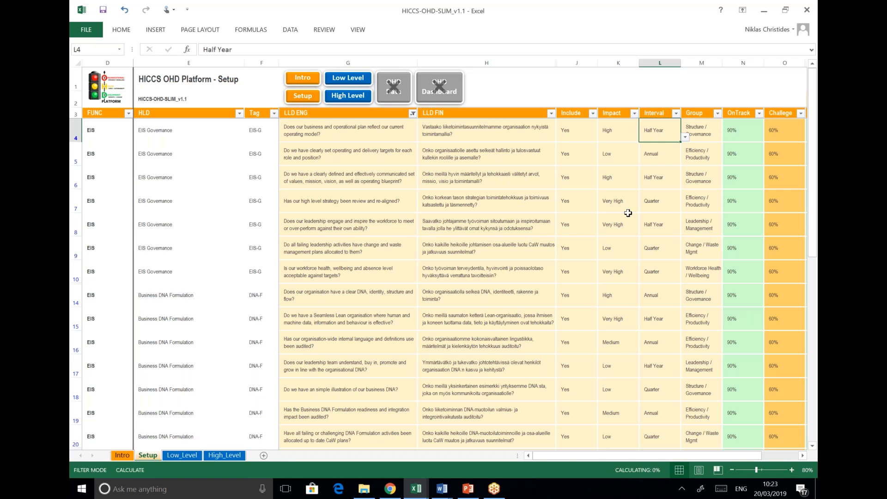
pyautogui.press('Down')
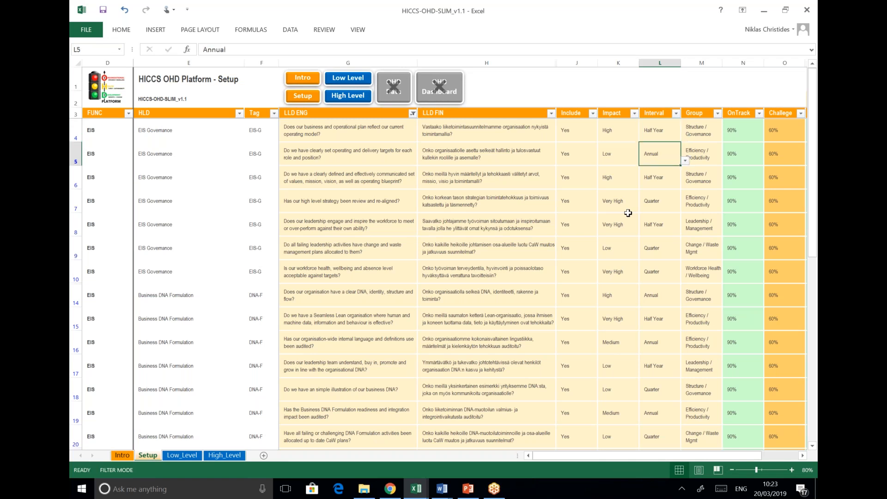
pyautogui.press('Down')
pyautogui.press('Down')
pyautogui.press('Down')
pyautogui.press('Down')
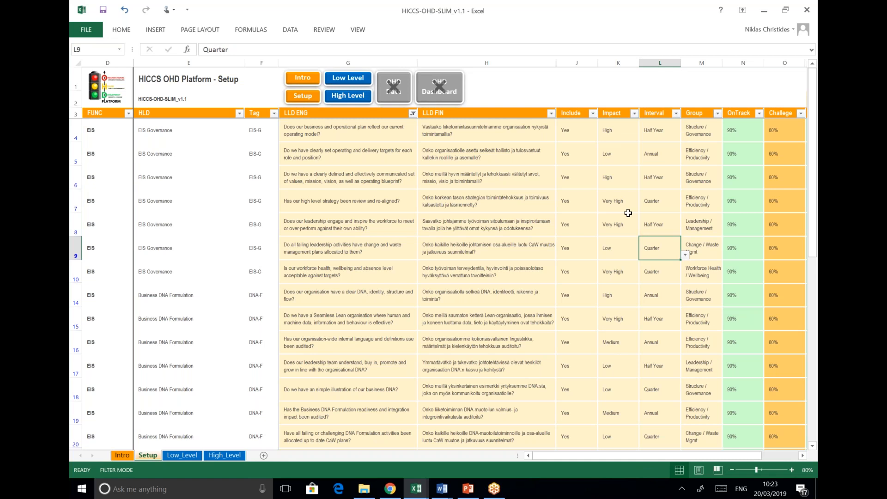
pyautogui.press('Down')
pyautogui.press('Down')
pyautogui.press('Down')
pyautogui.press('Down')
pyautogui.press('Down')
pyautogui.press('Up')
pyautogui.press('Up')
pyautogui.press('Up')
pyautogui.press('Up')
pyautogui.press('Up')
pyautogui.press('Up')
pyautogui.press('Up')
pyautogui.press('Up')
pyautogui.press('Up')
pyautogui.press('Up')
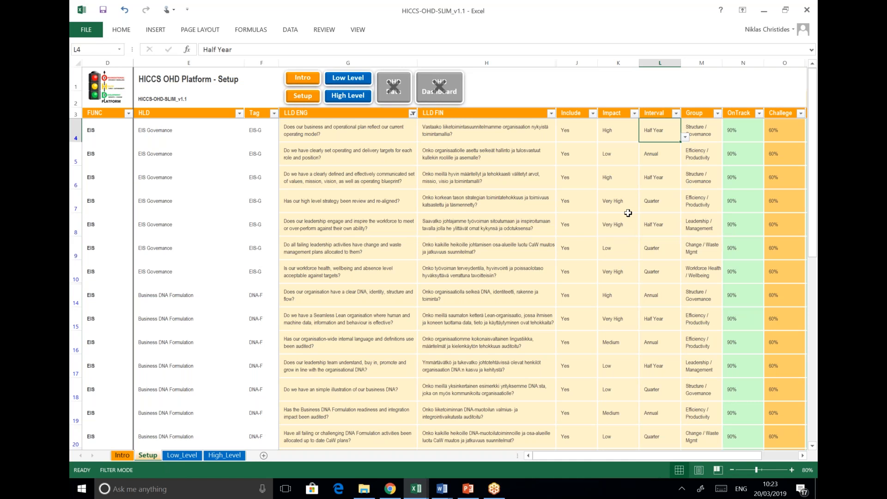
pyautogui.press('Right')
# Scroll the Setup sheet right to the Group, OnTrack and Challenge columns, leaving row 8's Group unchanged
pyautogui.moveTo(596, 459); pyautogui.dragTo(629, 459)
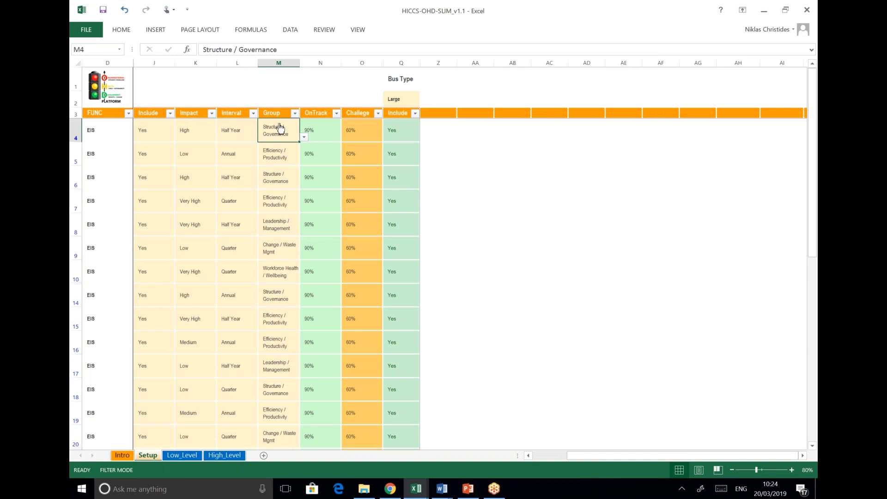
pyautogui.click(276, 155)
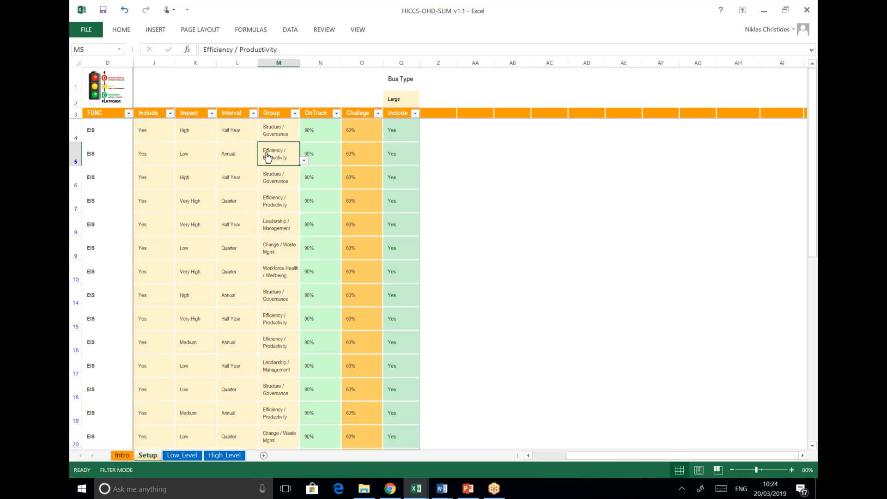
pyautogui.click(271, 224)
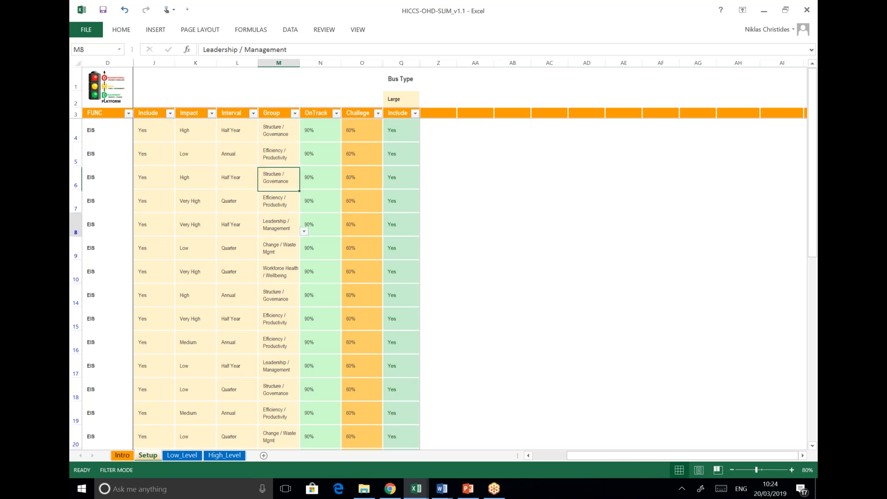
pyautogui.click(304, 231)
pyautogui.moveTo(306, 263); pyautogui.dragTo(304, 242)
pyautogui.press('Escape')
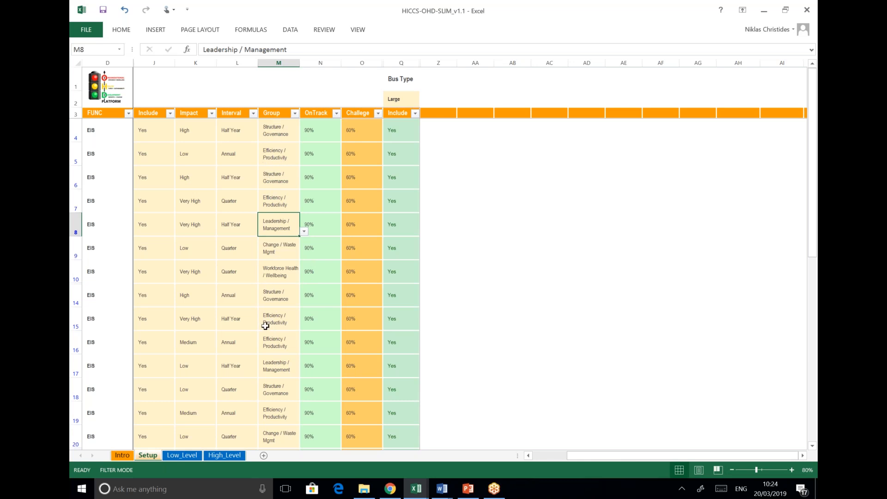
pyautogui.click(331, 133)
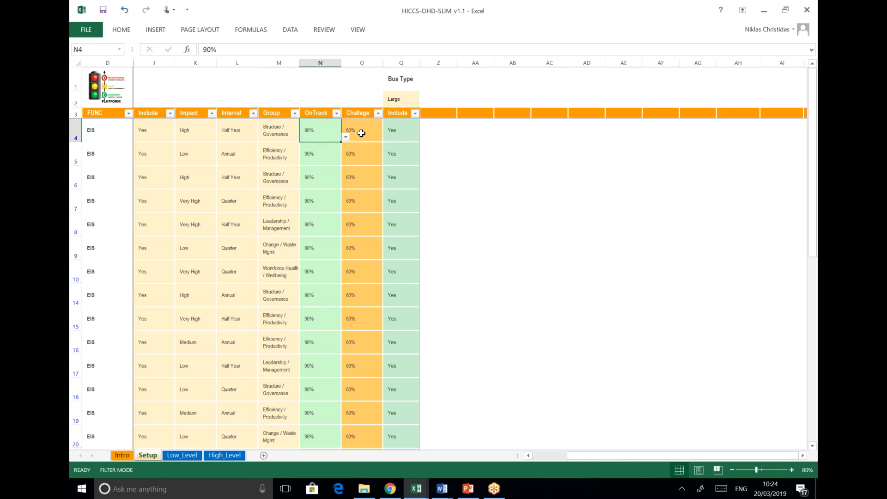
pyautogui.click(346, 136)
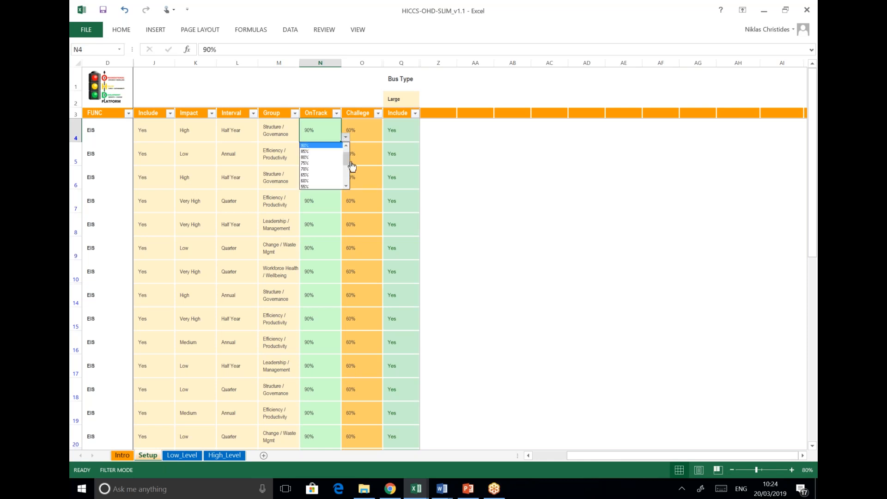
pyautogui.click(350, 177)
pyautogui.click(346, 136)
pyautogui.scroll(-4, 346, 163)
pyautogui.moveTo(345, 177); pyautogui.dragTo(337, 142)
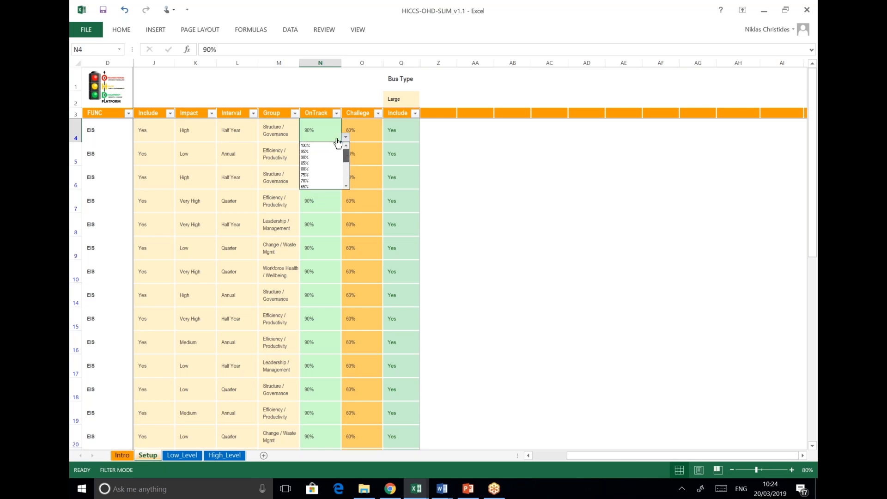
pyautogui.click(316, 125)
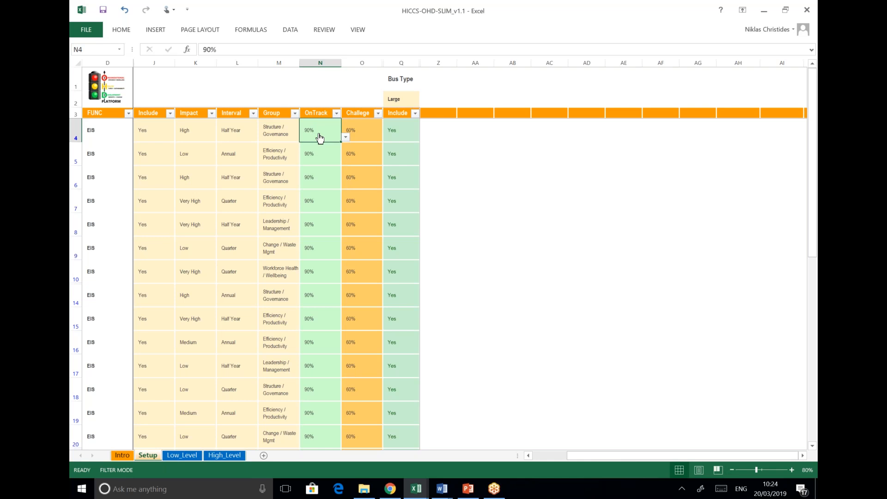
pyautogui.click(288, 134)
pyautogui.click(327, 130)
pyautogui.click(356, 130)
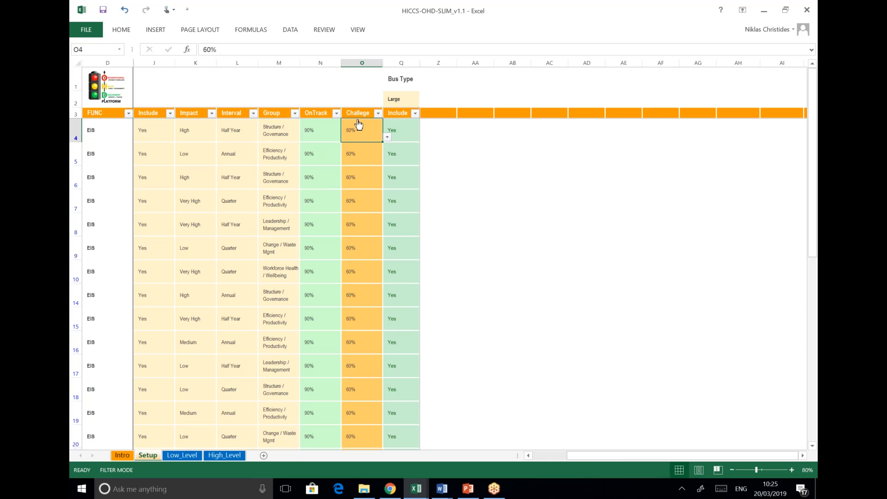
pyautogui.moveTo(306, 128); pyautogui.dragTo(359, 128)
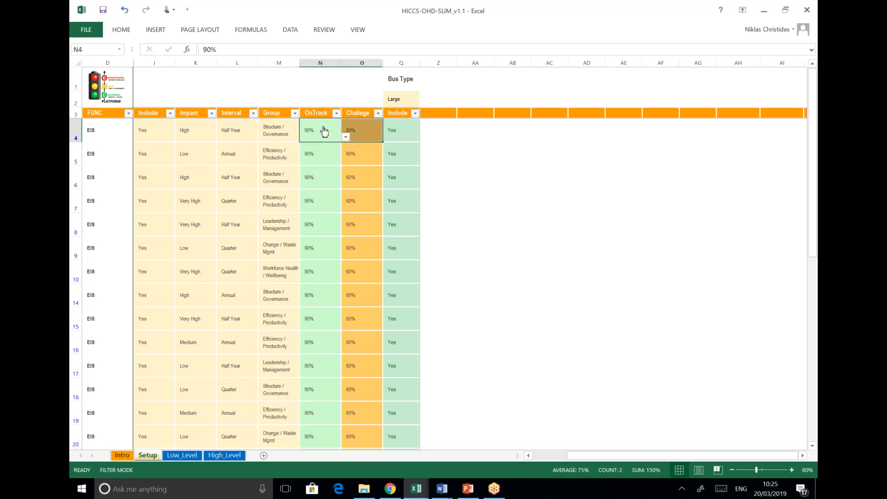
pyautogui.click(345, 137)
pyautogui.click(370, 128)
pyautogui.click(346, 137)
pyautogui.click(372, 124)
pyautogui.click(318, 154)
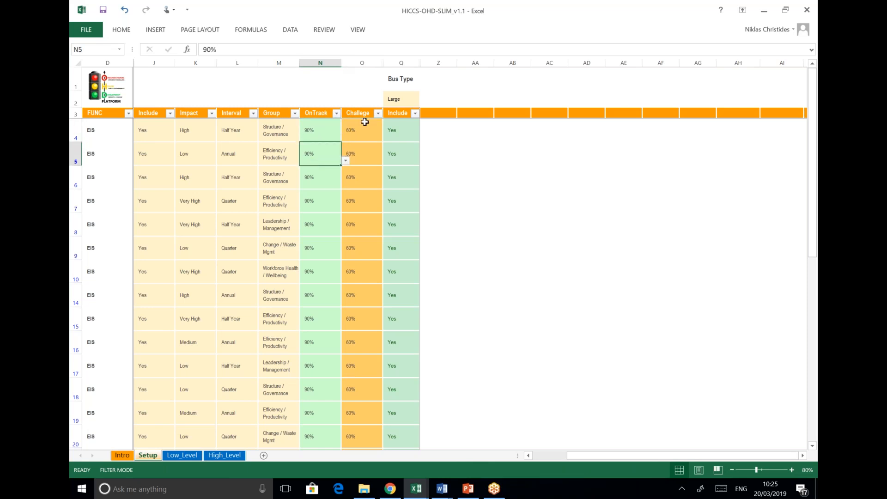
pyautogui.click(361, 126)
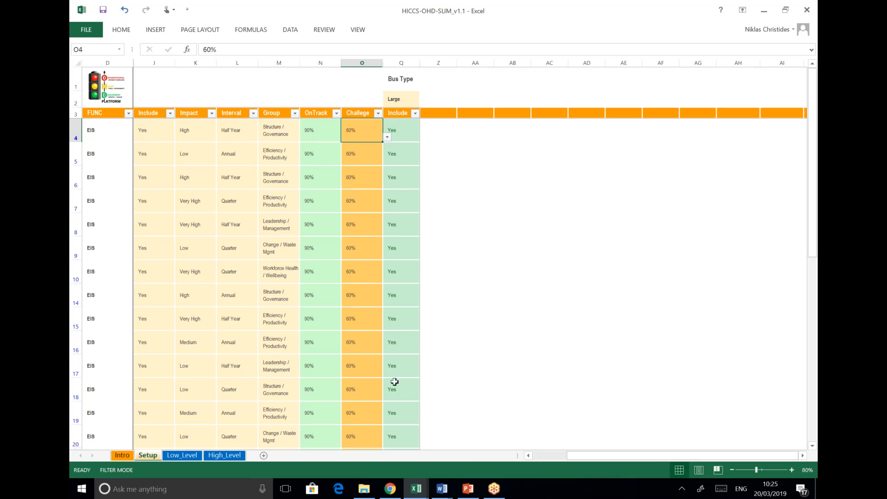
# Switch row 6's Include to No and back to Yes, then return to the question columns
pyautogui.click(155, 177)
pyautogui.click(179, 184)
pyautogui.click(160, 198)
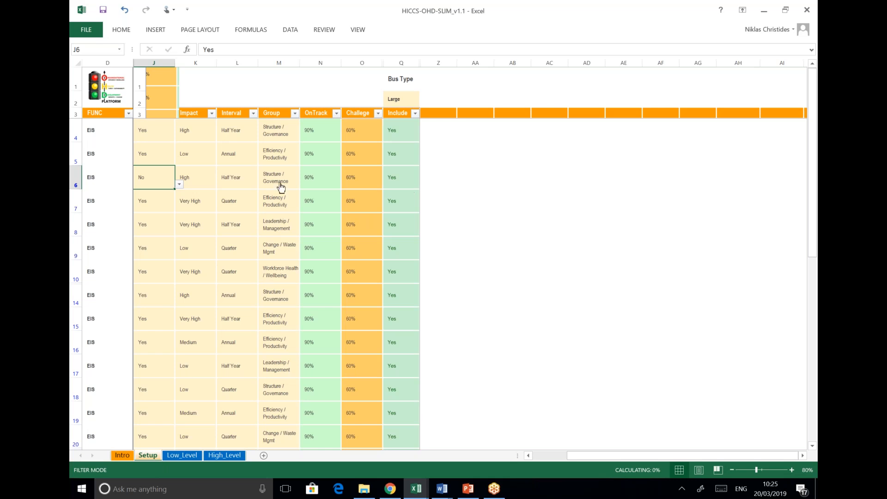
pyautogui.click(179, 184)
pyautogui.click(164, 197)
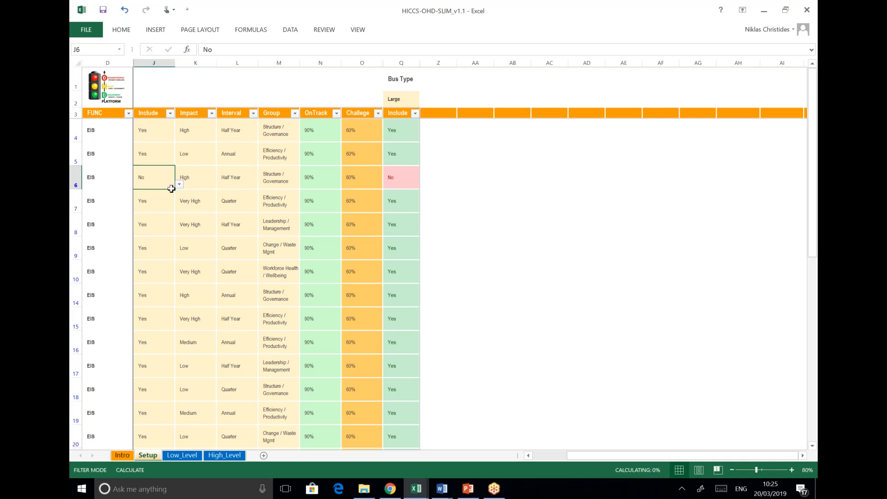
pyautogui.click(179, 184)
pyautogui.click(177, 186)
pyautogui.click(178, 185)
pyautogui.click(166, 192)
pyautogui.click(229, 175)
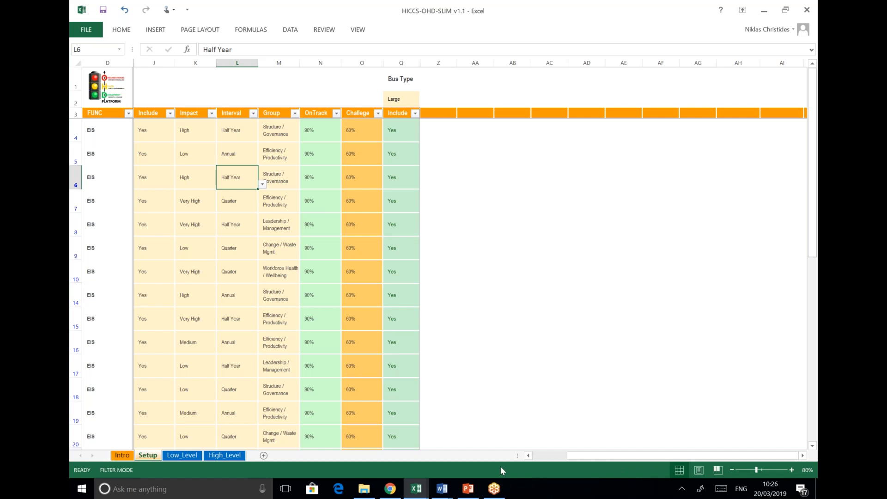
pyautogui.click(538, 458)
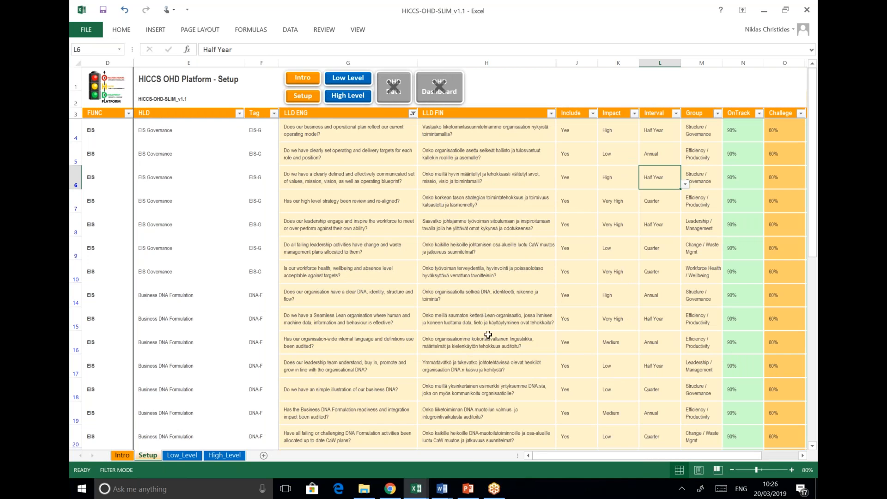
# Go to the Low Level sheet and switch LANG to ENG and back to FIN
pyautogui.click(360, 80)
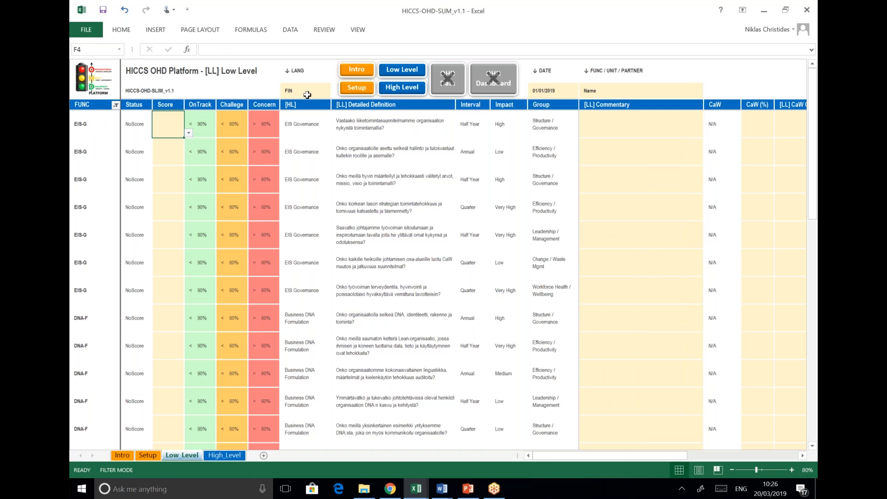
pyautogui.click(297, 91)
pyautogui.click(335, 94)
pyautogui.click(295, 108)
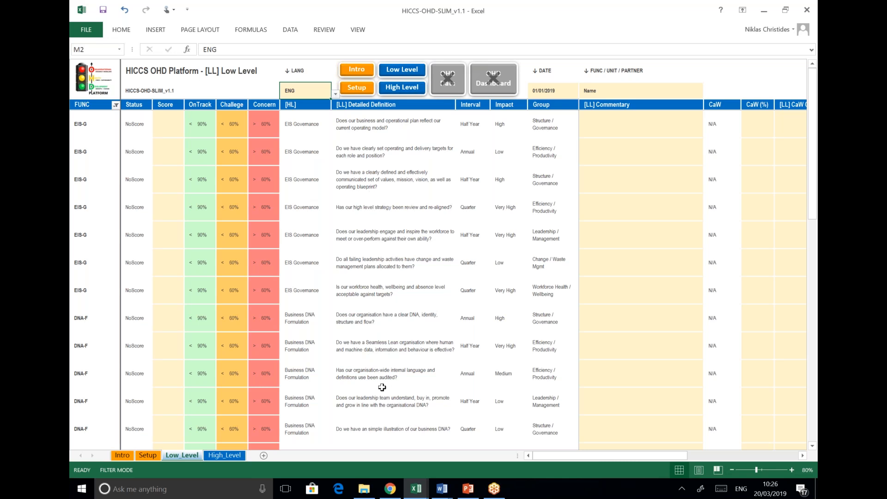
pyautogui.click(336, 95)
pyautogui.click(312, 108)
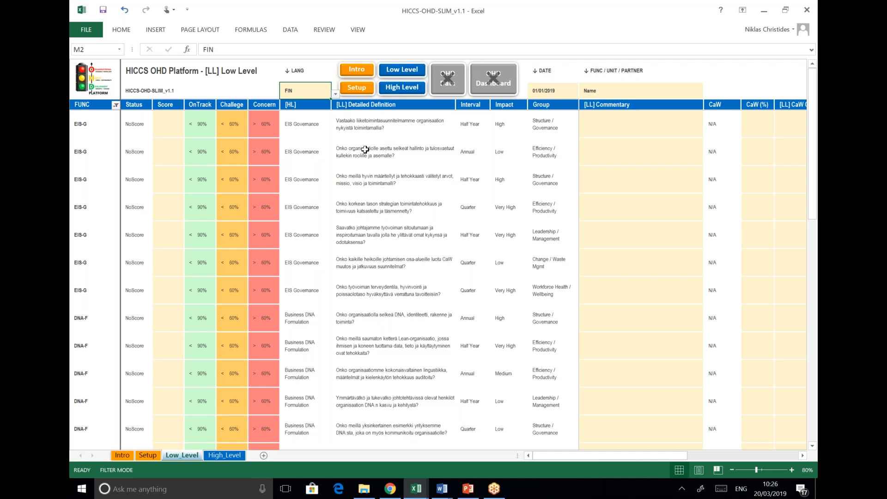
pyautogui.click(543, 91)
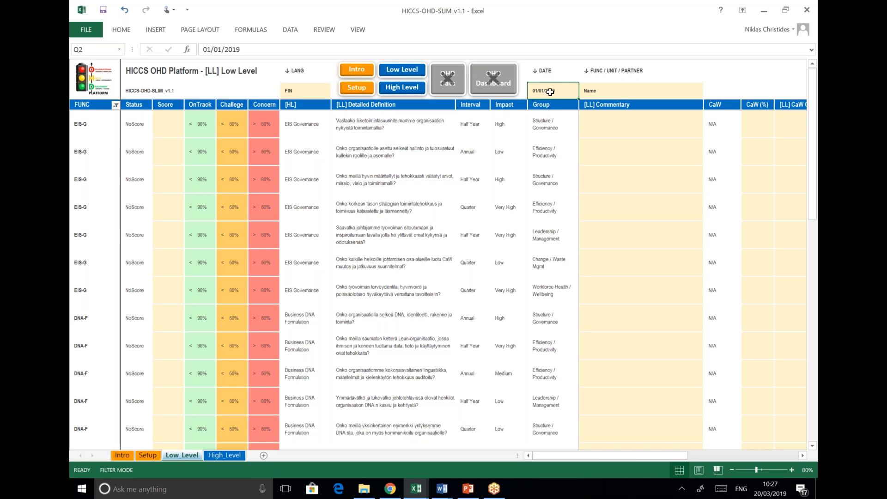
pyautogui.press('Right')
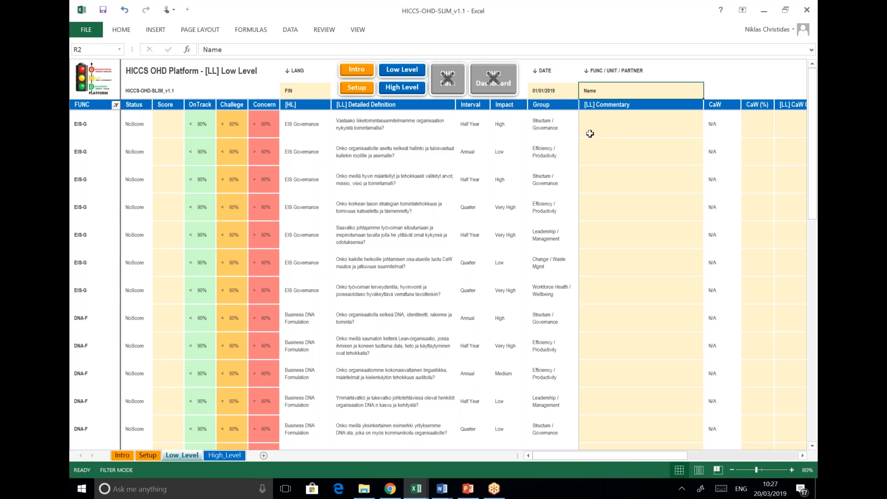
pyautogui.click(163, 128)
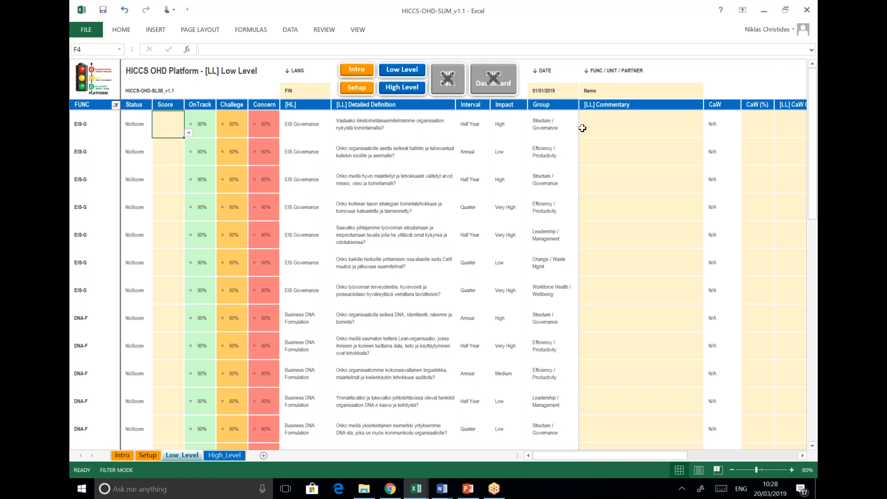
# Enter 'Needs reviewing' in row 4's commentary, delete it again, and scroll right to the CaW columns
pyautogui.click(612, 126)
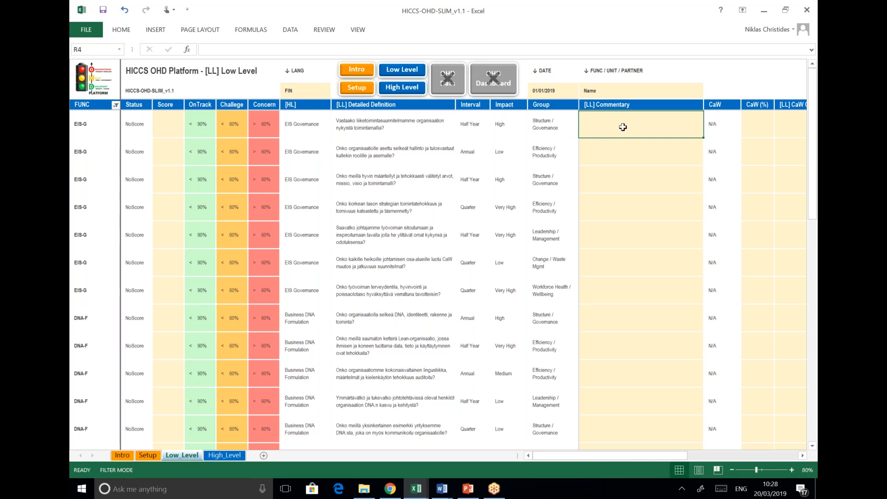
pyautogui.doubleClick(623, 128)
pyautogui.write('asd')
pyautogui.press('BackSpace')
pyautogui.press('BackSpace')
pyautogui.press('BackSpace')
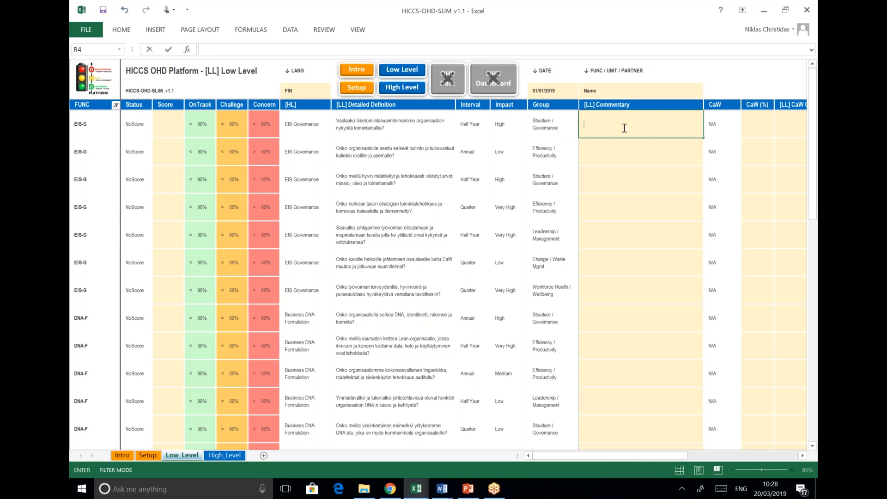
pyautogui.write('Needs reviewing')
pyautogui.hotkey('ctrl', 'Return')
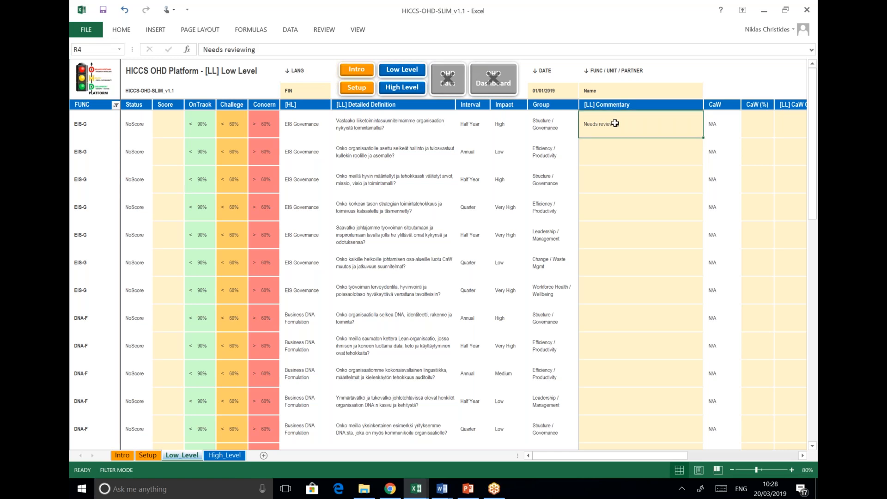
pyautogui.press('Delete')
pyautogui.press('Right')
pyautogui.press('Right')
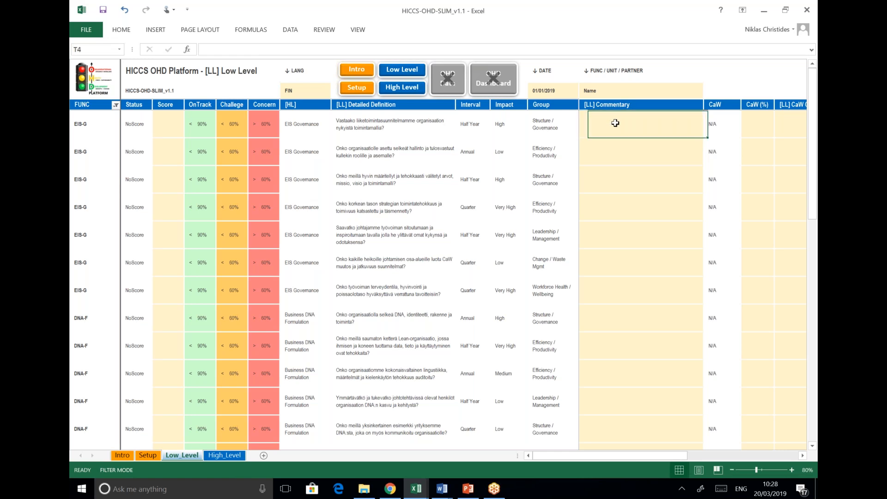
pyautogui.moveTo(632, 456); pyautogui.dragTo(766, 463)
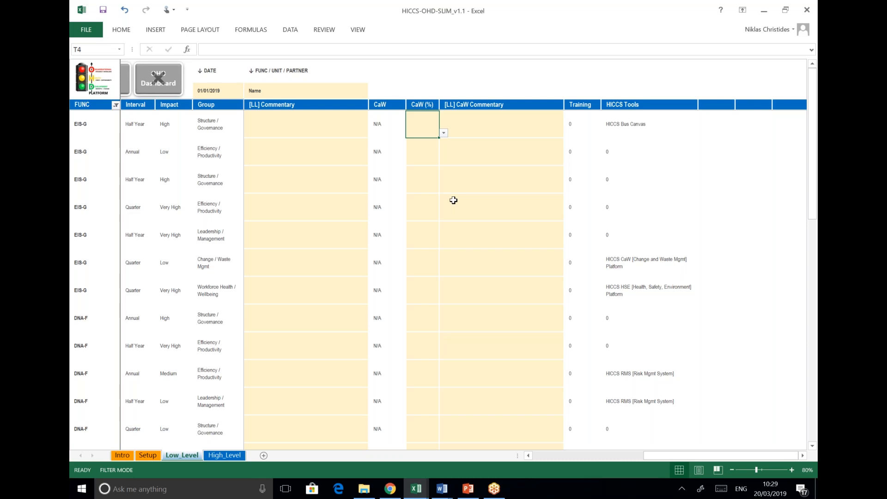
# Move between row 4's and row 5's commentary cells, ending back on row 4's commentary
pyautogui.press('Right')
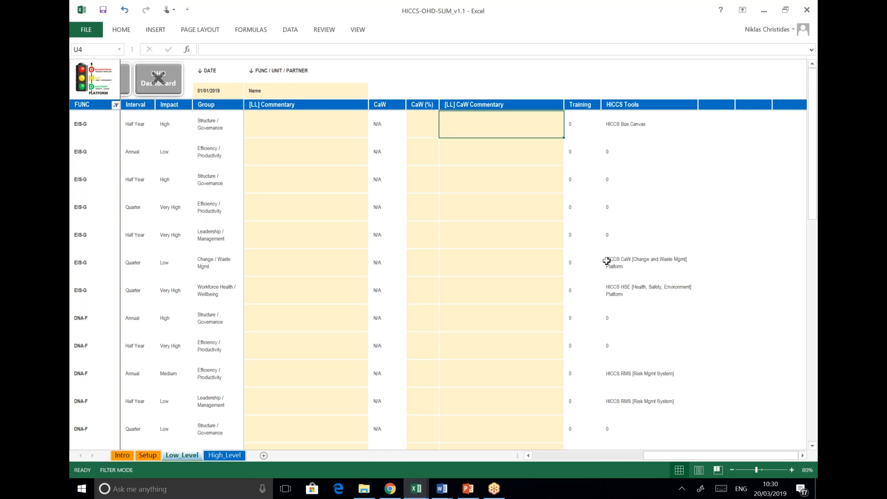
pyautogui.click(316, 148)
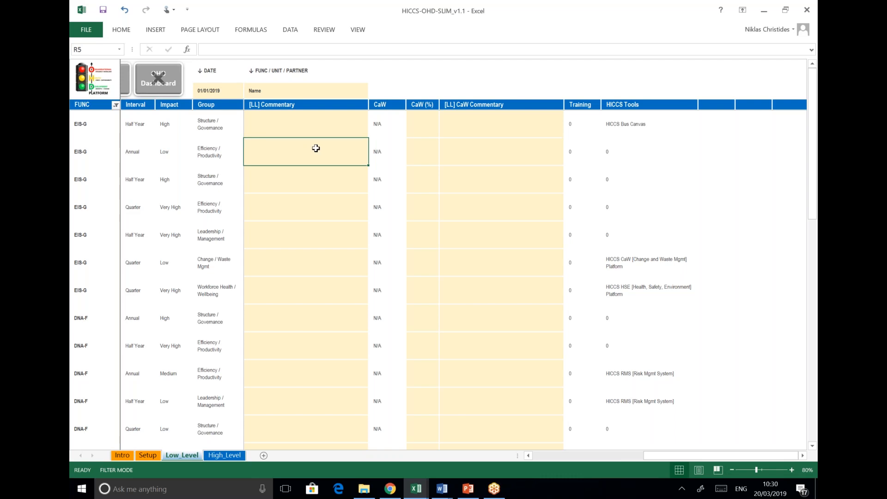
pyautogui.press('Left')
pyautogui.press('Left')
pyautogui.press('Left')
pyautogui.press('Left')
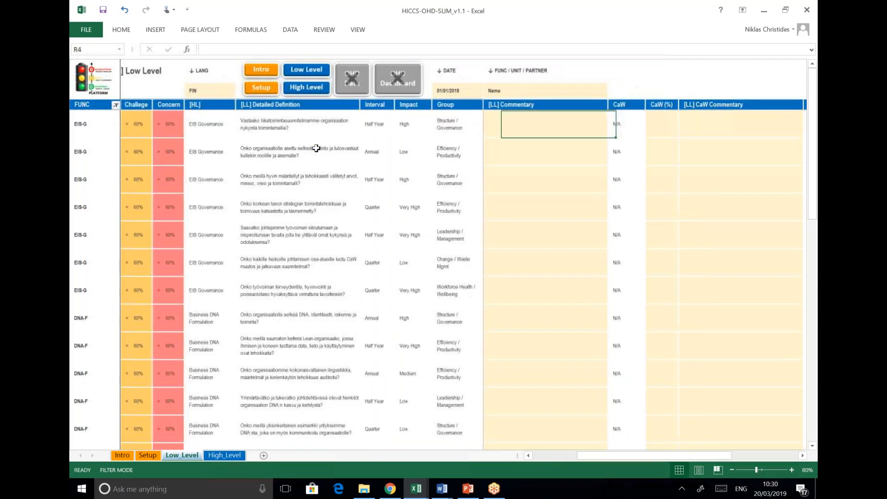
# Scroll back to the Score column and switch the workbook language from FIN to ENG
pyautogui.click(559, 455)
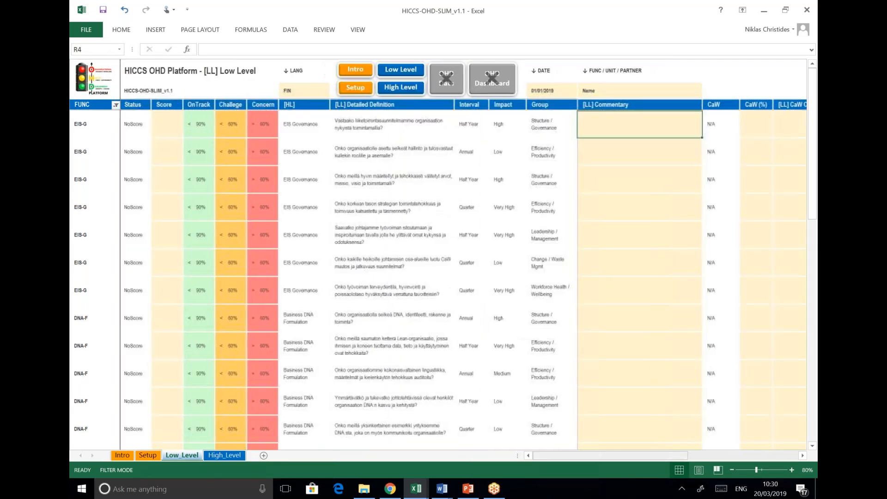
pyautogui.click(167, 124)
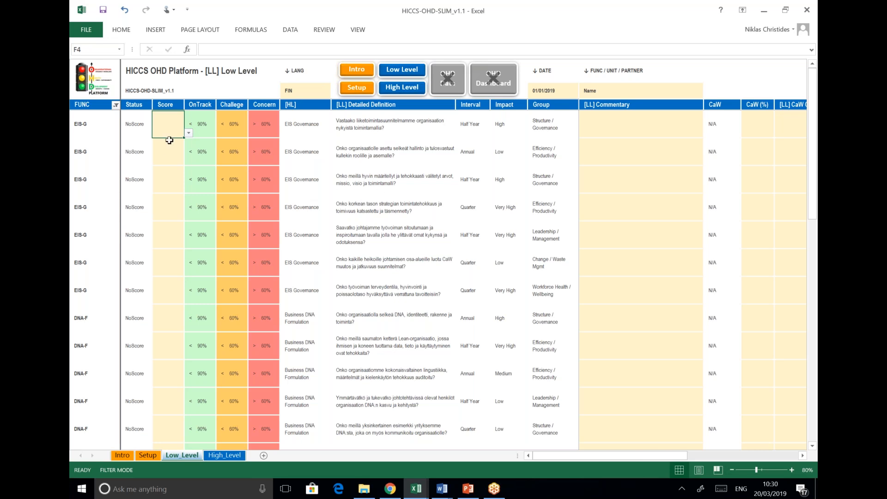
pyautogui.click(306, 95)
pyautogui.click(336, 95)
pyautogui.click(308, 110)
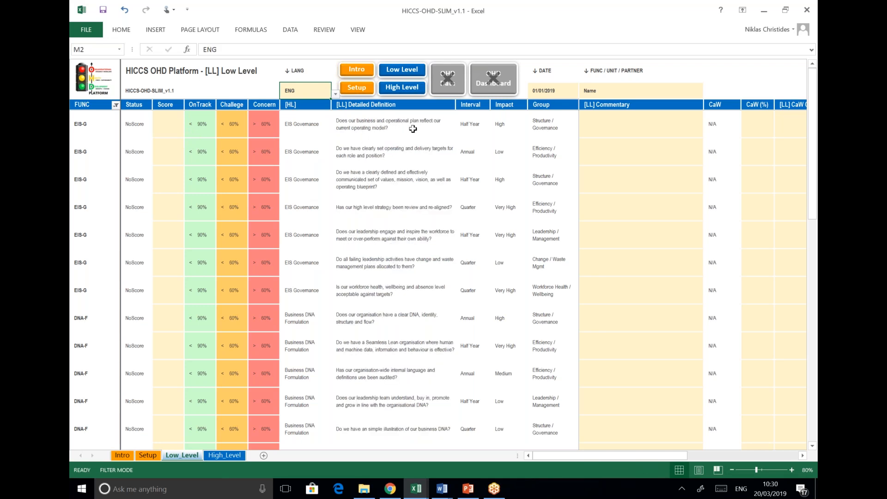
# Score the first EIS Governance question in F4 at 85%
pyautogui.click(165, 127)
pyautogui.click(188, 134)
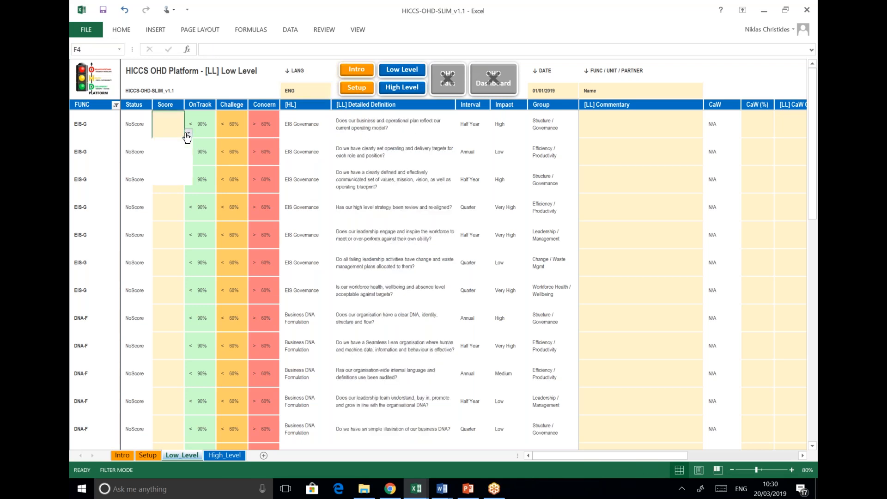
pyautogui.click(172, 159)
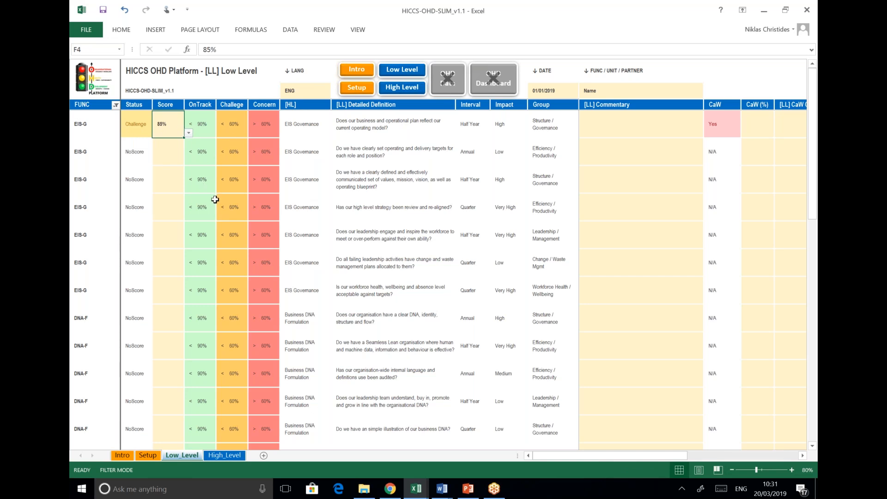
# Score the remaining EIS Governance questions F5–F10 at 100%, 75%, 70%, 70%, 45% and 100%
pyautogui.click(175, 159)
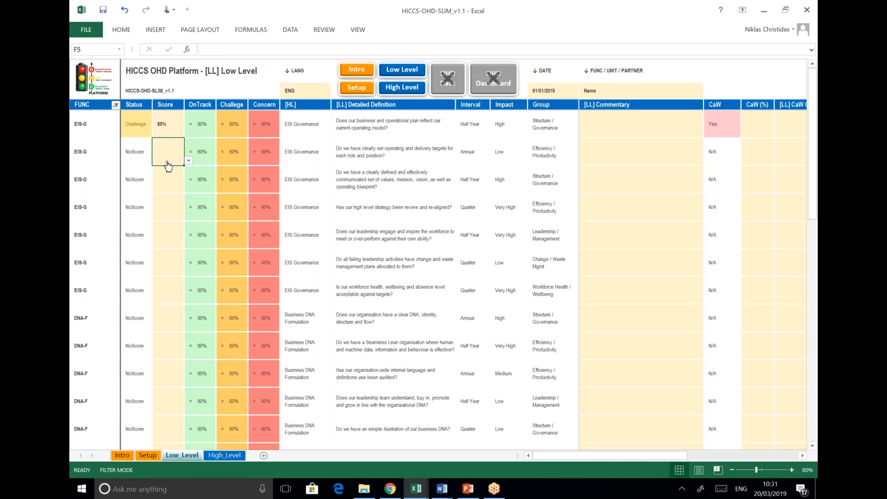
pyautogui.click(188, 161)
pyautogui.click(176, 198)
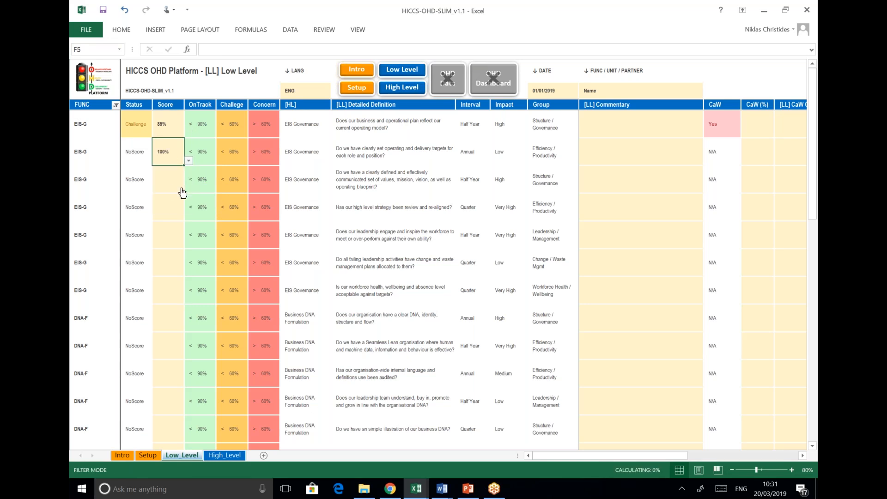
pyautogui.click(186, 191)
pyautogui.click(188, 189)
pyautogui.click(172, 222)
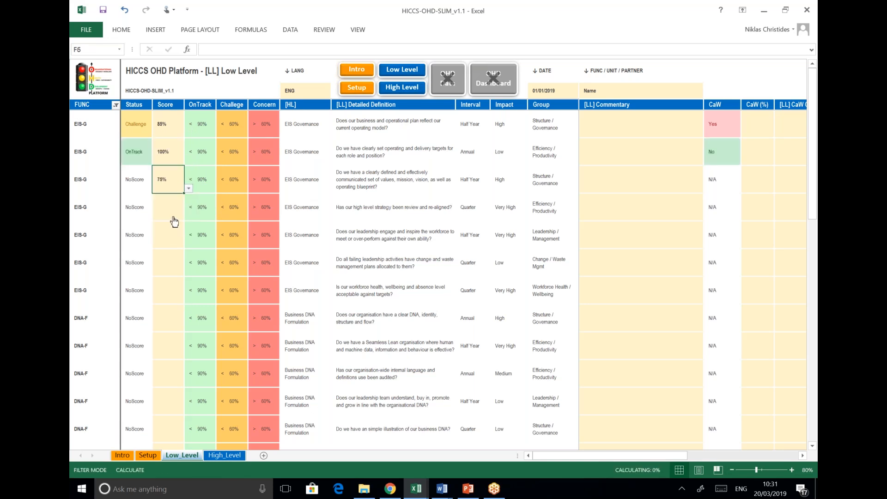
pyautogui.click(185, 219)
pyautogui.click(188, 216)
pyautogui.click(173, 260)
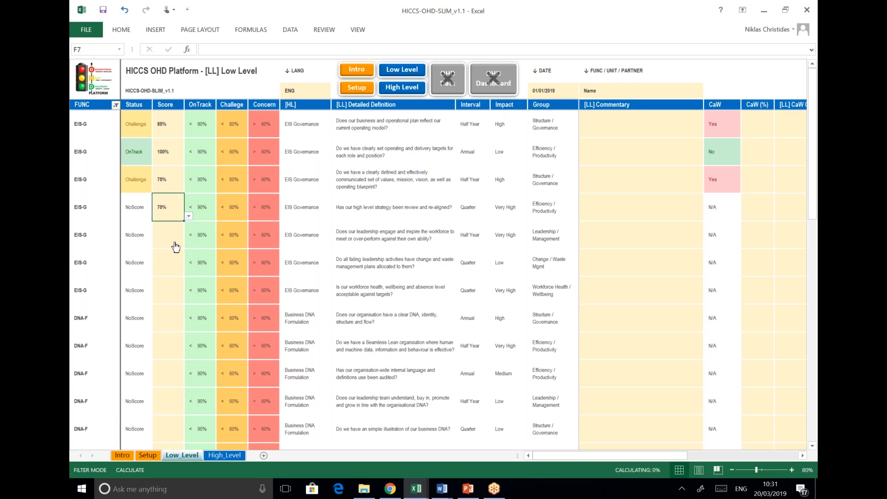
pyautogui.click(185, 247)
pyautogui.click(189, 244)
pyautogui.click(171, 290)
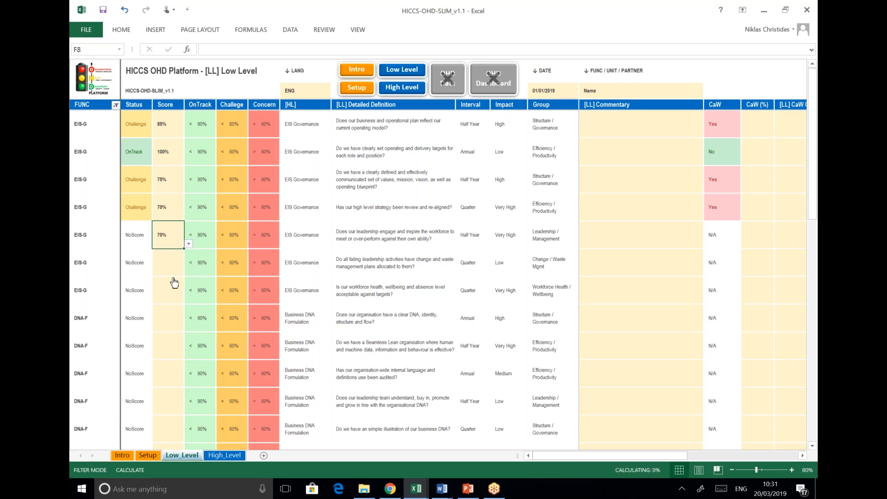
pyautogui.click(170, 262)
pyautogui.click(189, 272)
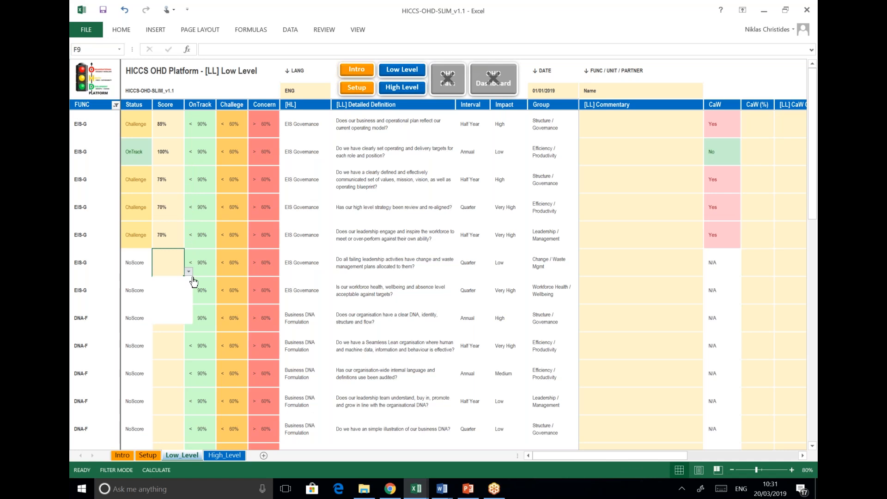
pyautogui.moveTo(189, 293); pyautogui.dragTo(189, 306)
pyautogui.click(164, 308)
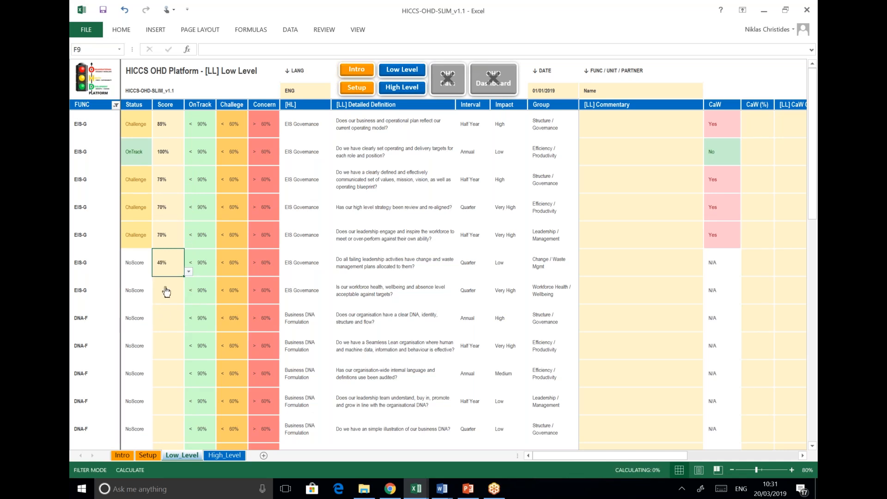
pyautogui.click(176, 296)
pyautogui.click(188, 299)
pyautogui.click(176, 308)
# Score the Business DNA questions F11–F14 at 95%, 70%, 75% and 40%
pyautogui.click(184, 324)
pyautogui.click(188, 327)
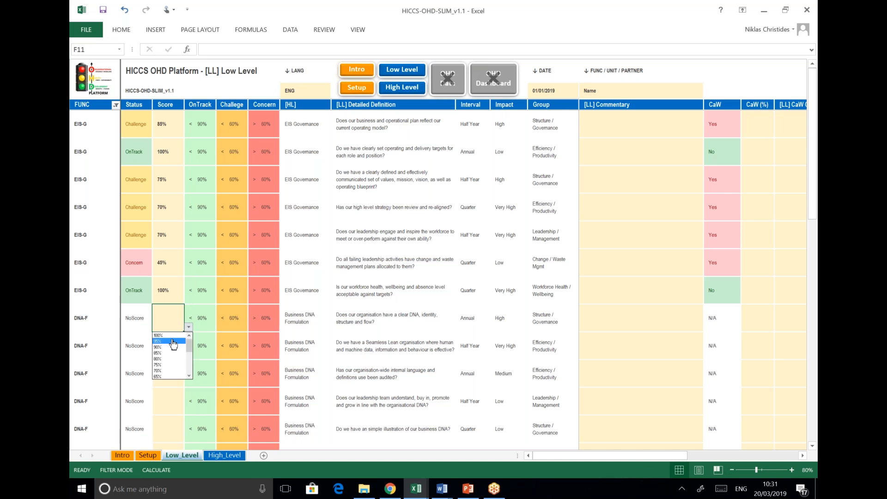
pyautogui.click(166, 342)
pyautogui.click(188, 354)
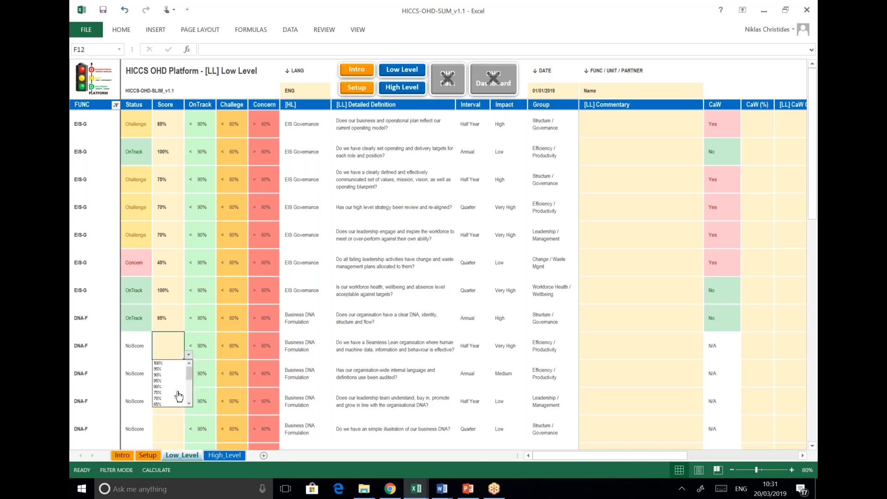
pyautogui.click(180, 402)
pyautogui.click(183, 386)
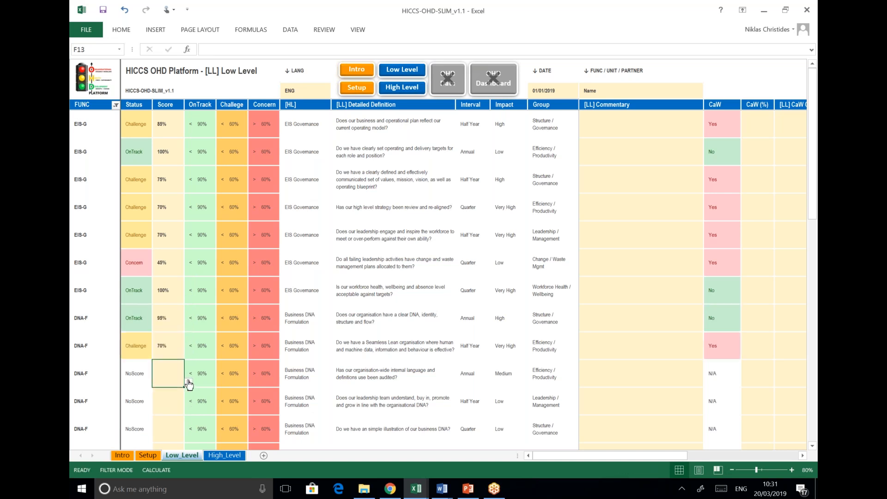
pyautogui.click(189, 382)
pyautogui.click(176, 422)
pyautogui.click(171, 402)
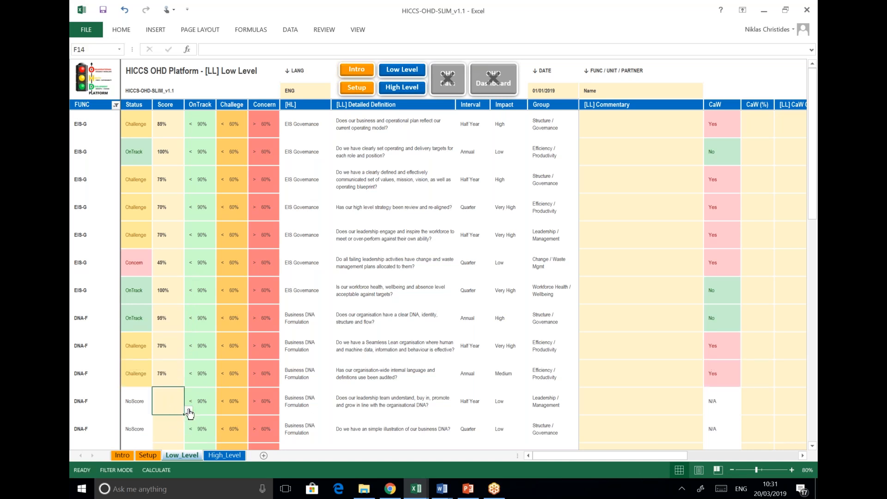
pyautogui.click(188, 410)
pyautogui.moveTo(188, 429); pyautogui.dragTo(189, 451)
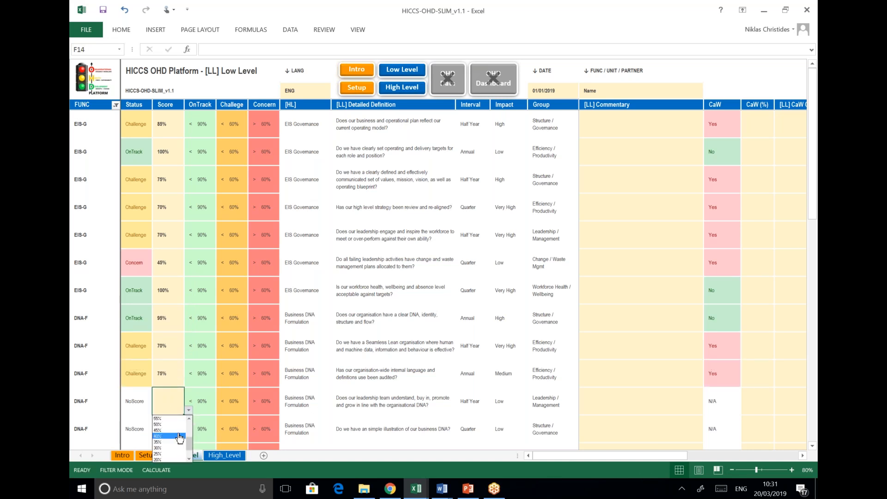
pyautogui.click(172, 436)
# Score the Business DNA questions F15–F17 at 85%, 100% and 80%
pyautogui.click(179, 427)
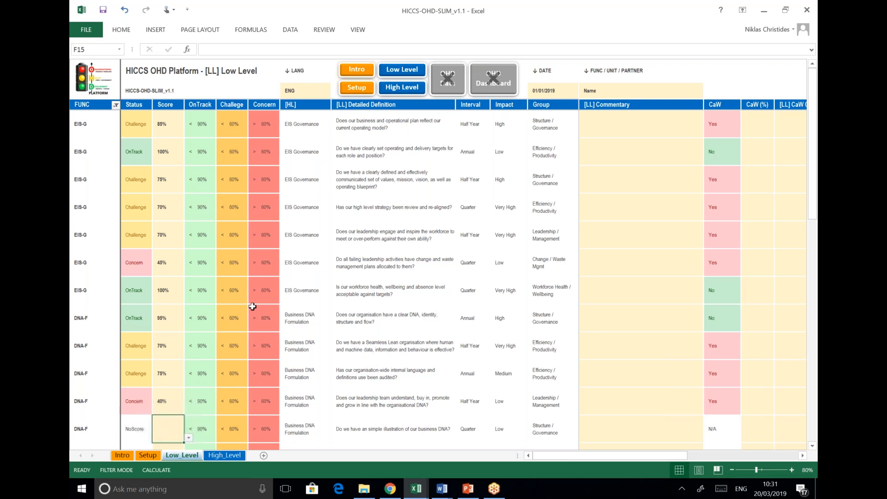
pyautogui.scroll(-2, 252, 306)
pyautogui.click(189, 272)
pyautogui.click(174, 291)
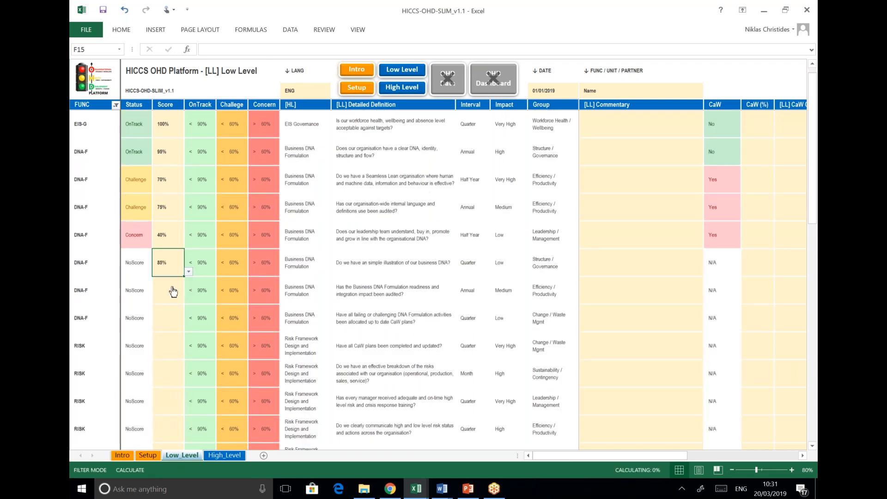
pyautogui.click(179, 294)
pyautogui.click(189, 300)
pyautogui.click(173, 319)
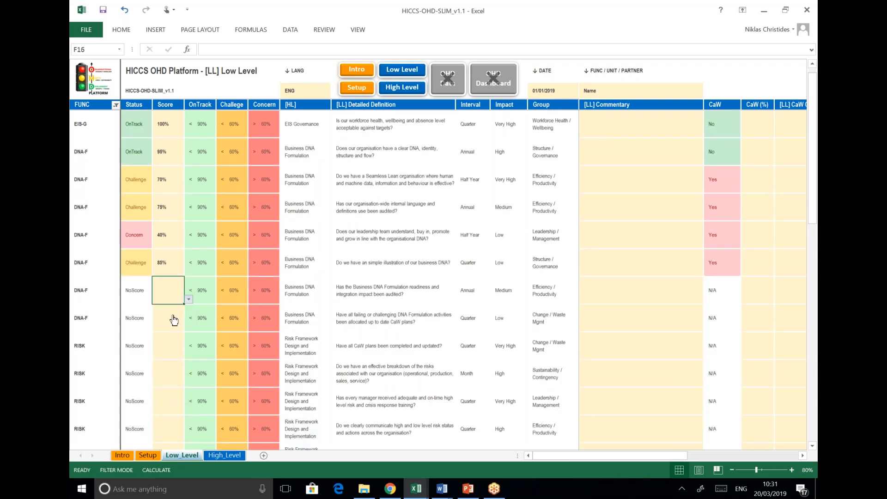
pyautogui.click(173, 319)
pyautogui.click(189, 327)
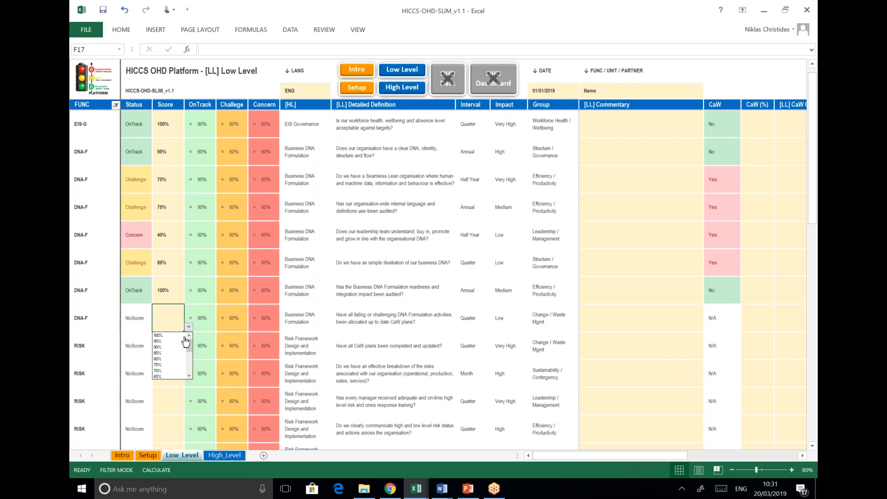
pyautogui.click(170, 360)
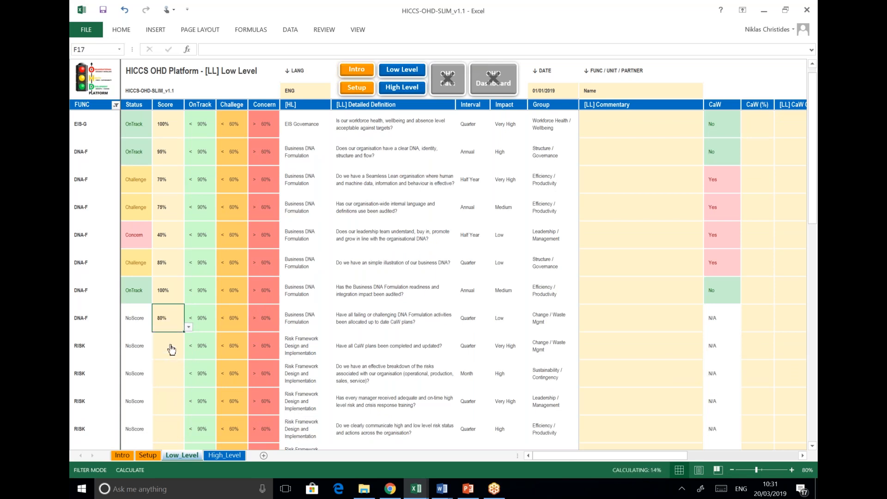
# Score the first Risk questions F18–F20 at 65%, 55% and 95%
pyautogui.click(179, 352)
pyautogui.click(189, 355)
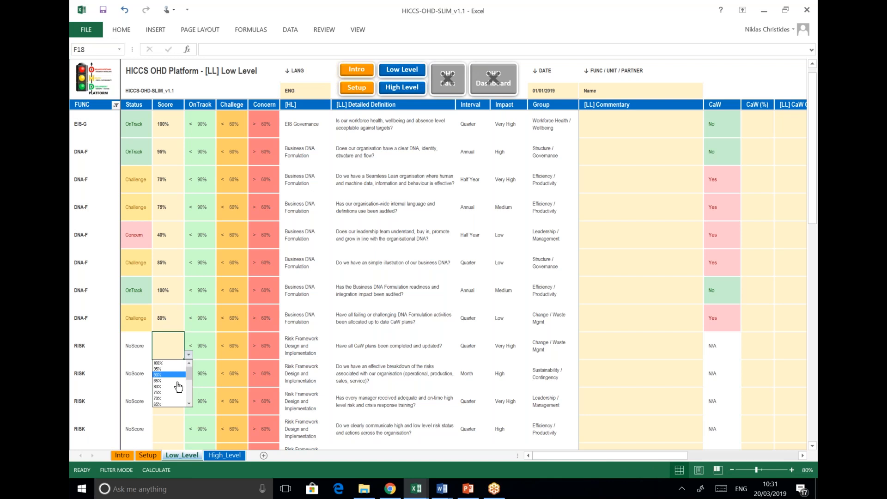
pyautogui.click(174, 404)
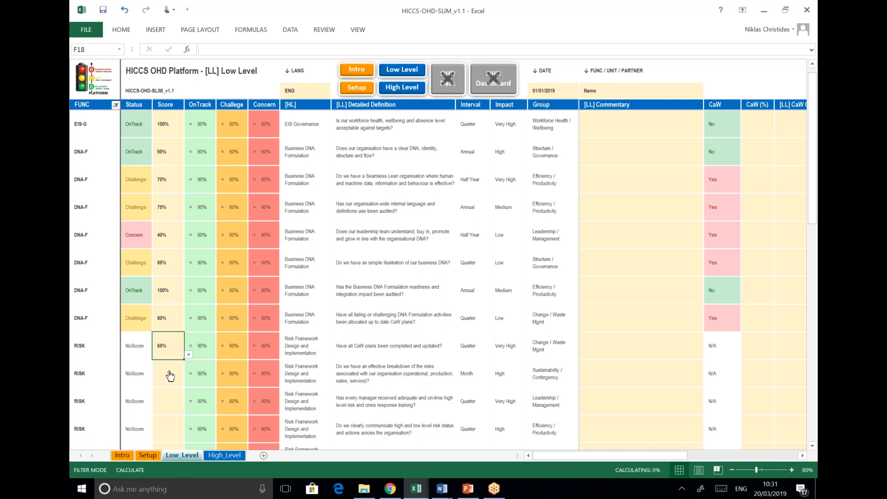
pyautogui.click(168, 372)
pyautogui.click(188, 383)
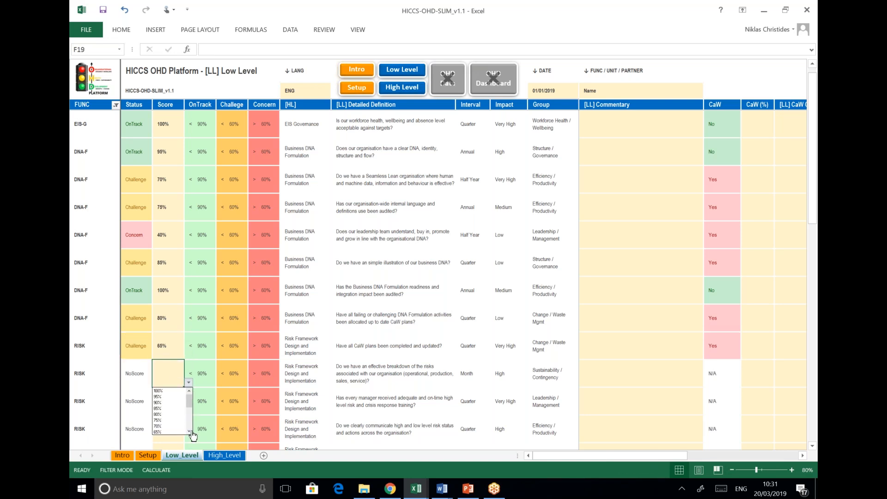
pyautogui.click(166, 414)
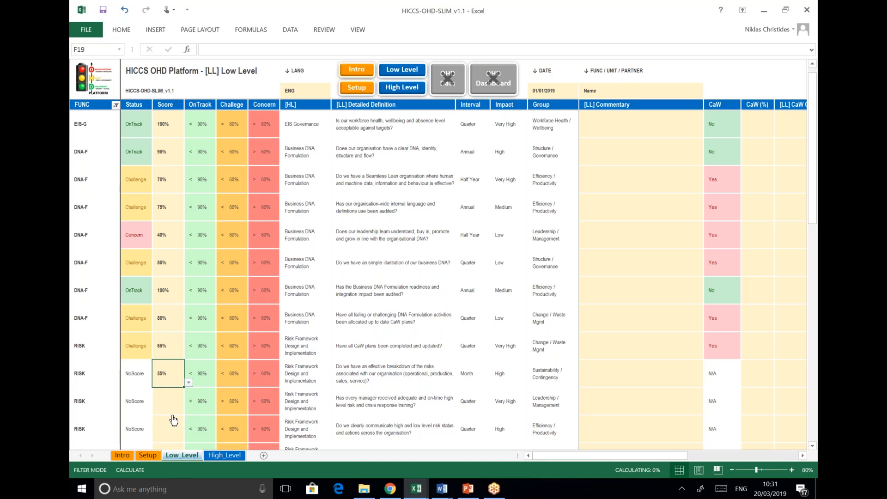
pyautogui.click(174, 402)
pyautogui.click(189, 411)
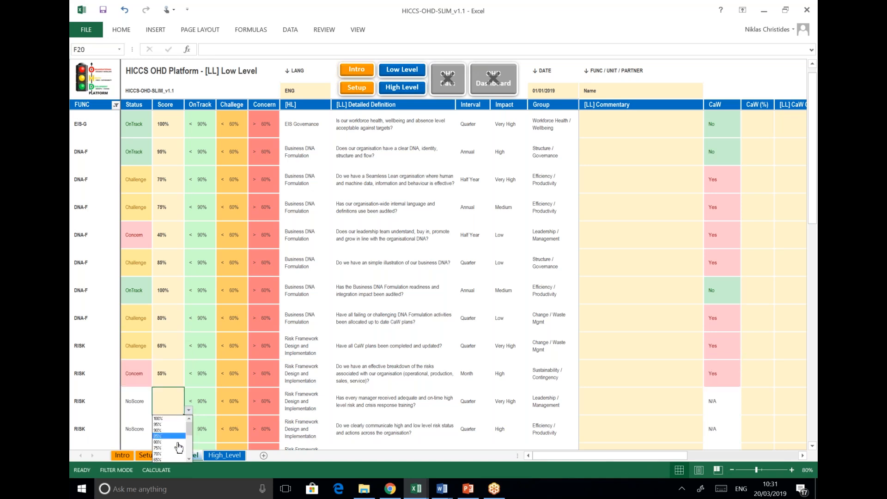
pyautogui.click(174, 424)
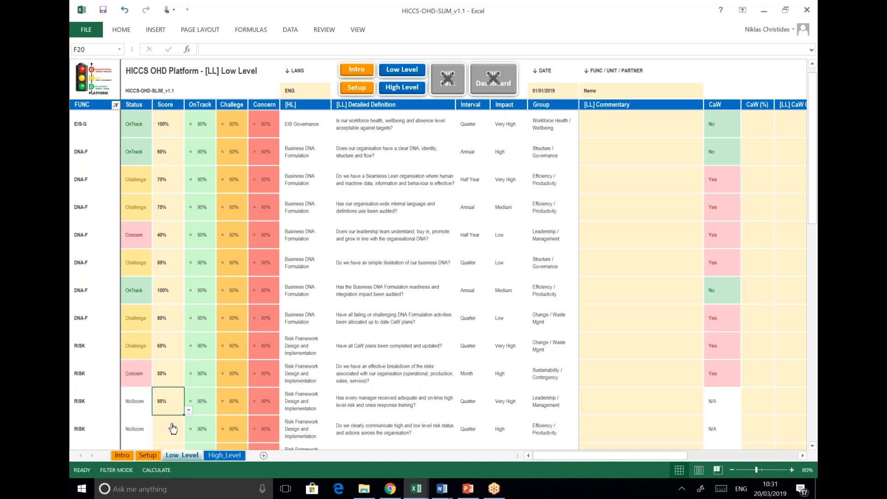
# Score the Risk questions F21–F24 at 100%, 75%, 45% and 85%
pyautogui.click(174, 426)
pyautogui.scroll(-1, 178, 350)
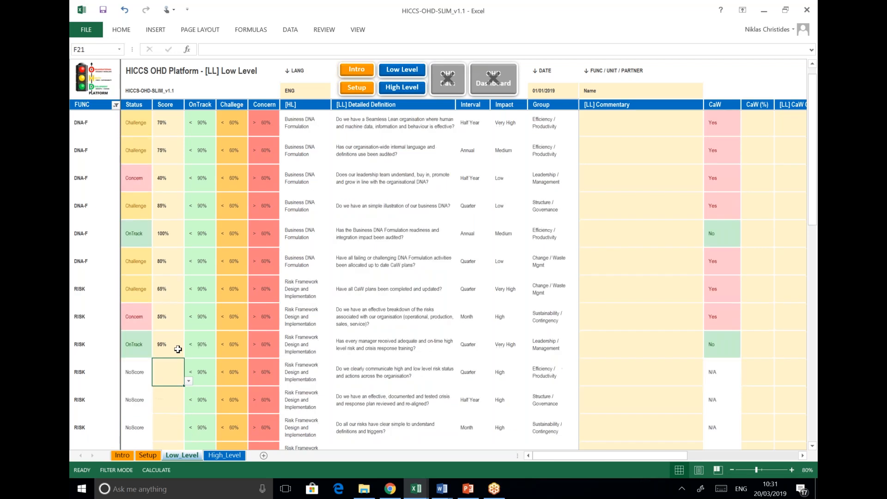
pyautogui.scroll(-2, 178, 344)
pyautogui.click(189, 272)
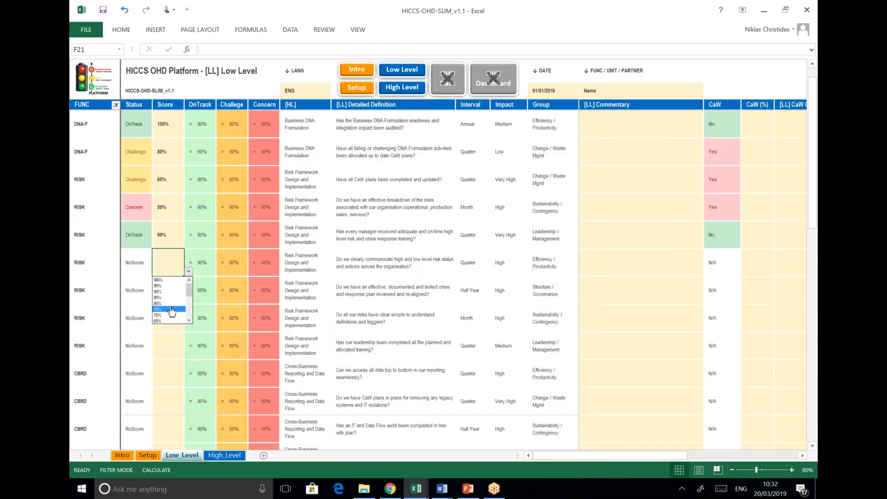
pyautogui.click(174, 280)
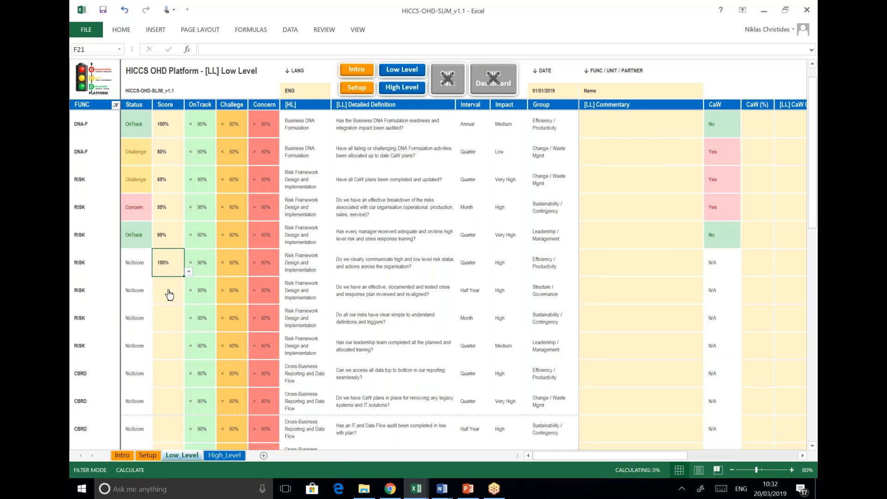
pyautogui.click(170, 296)
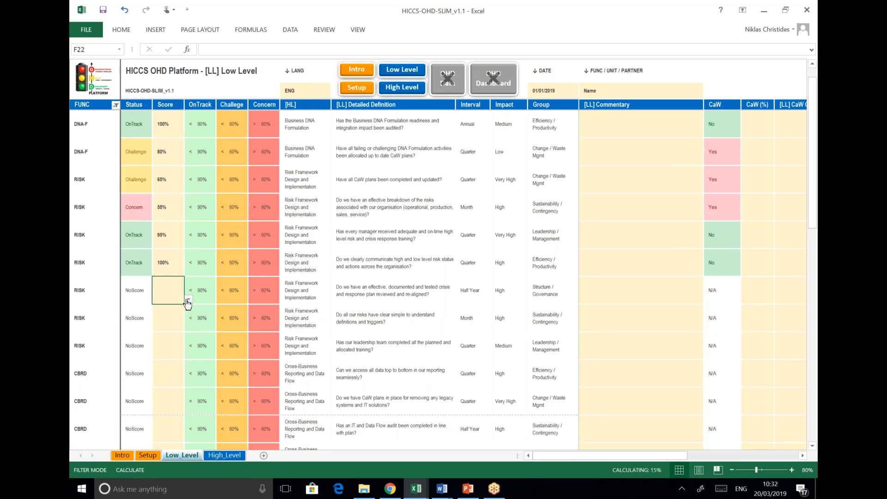
pyautogui.click(187, 300)
pyautogui.click(180, 330)
pyautogui.click(179, 330)
pyautogui.click(188, 326)
pyautogui.click(190, 378)
pyautogui.click(171, 371)
pyautogui.click(171, 353)
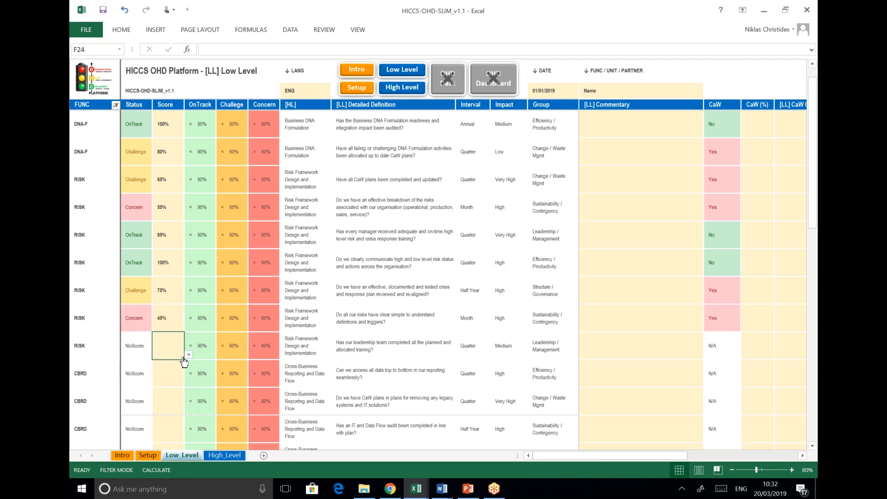
pyautogui.click(189, 355)
pyautogui.click(170, 376)
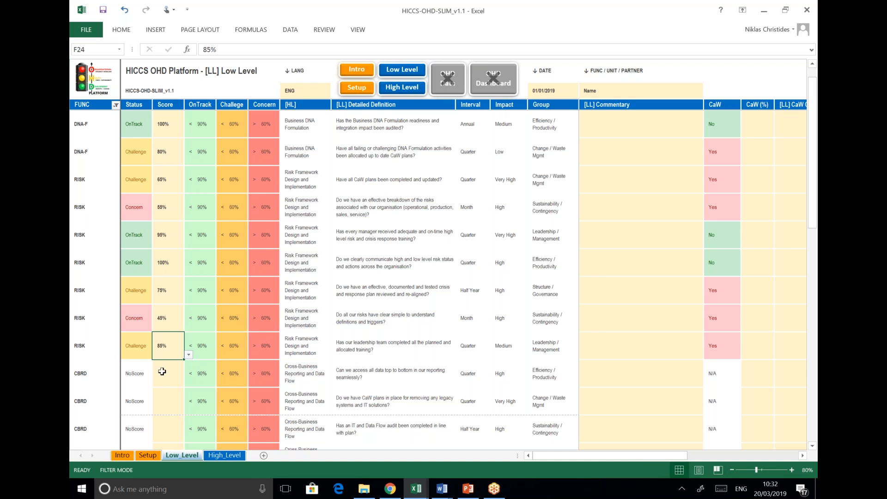
pyautogui.scroll(-2, 162, 371)
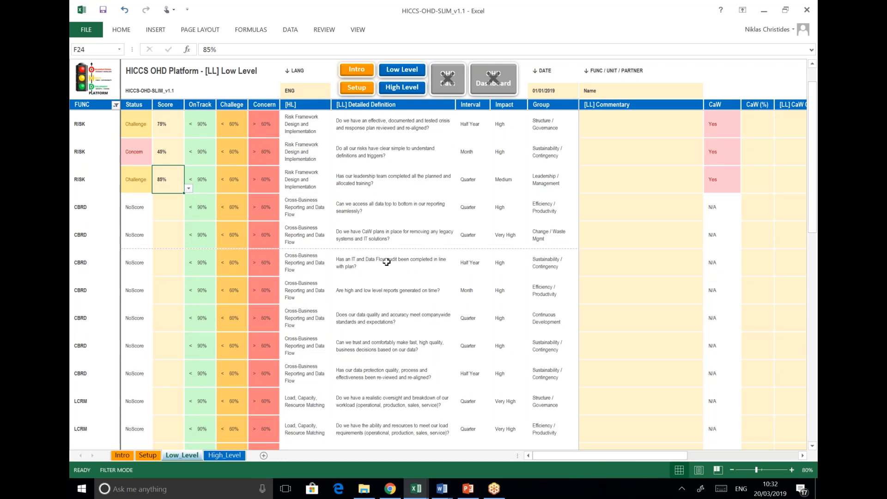
pyautogui.scroll(-6, 387, 262)
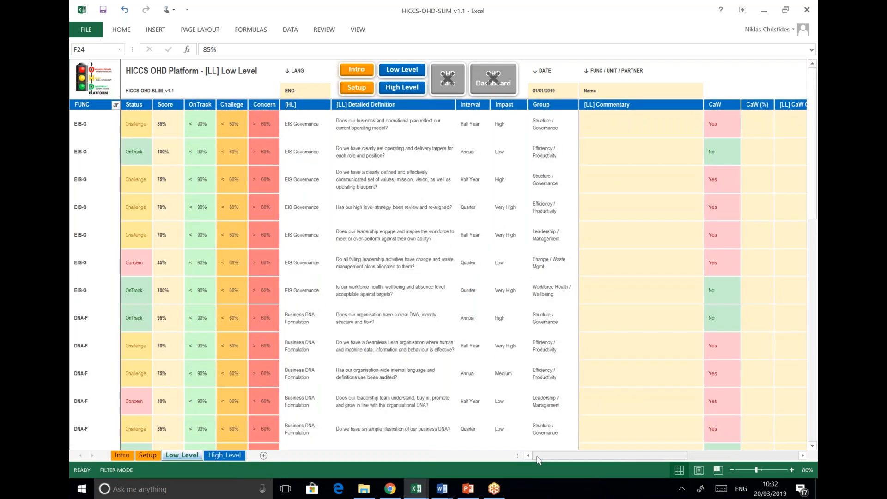
pyautogui.moveTo(564, 459); pyautogui.dragTo(609, 459)
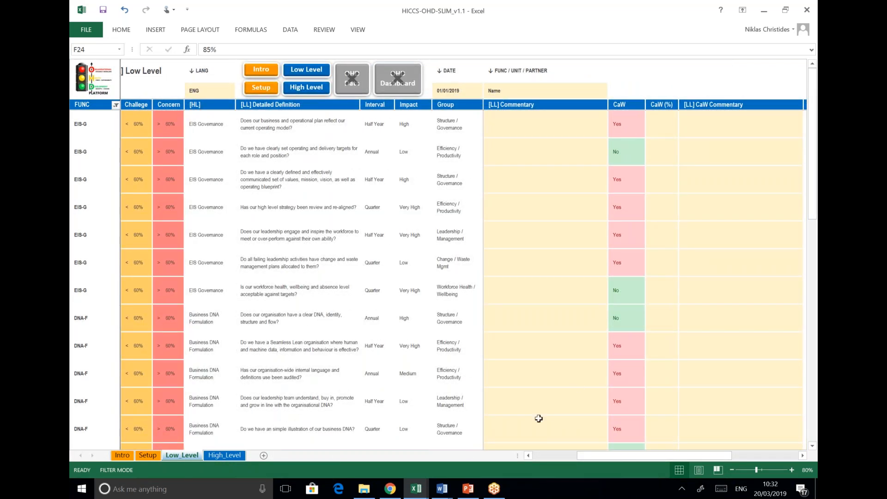
pyautogui.click(545, 458)
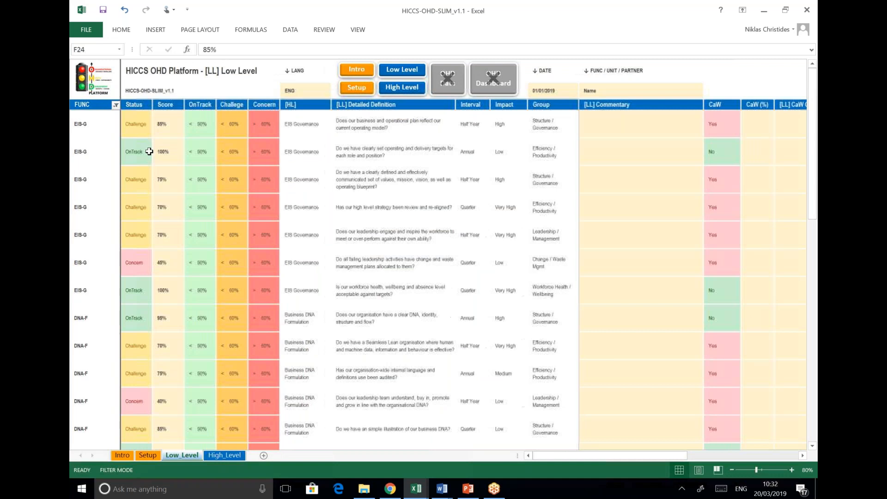
pyautogui.moveTo(557, 456); pyautogui.dragTo(611, 456)
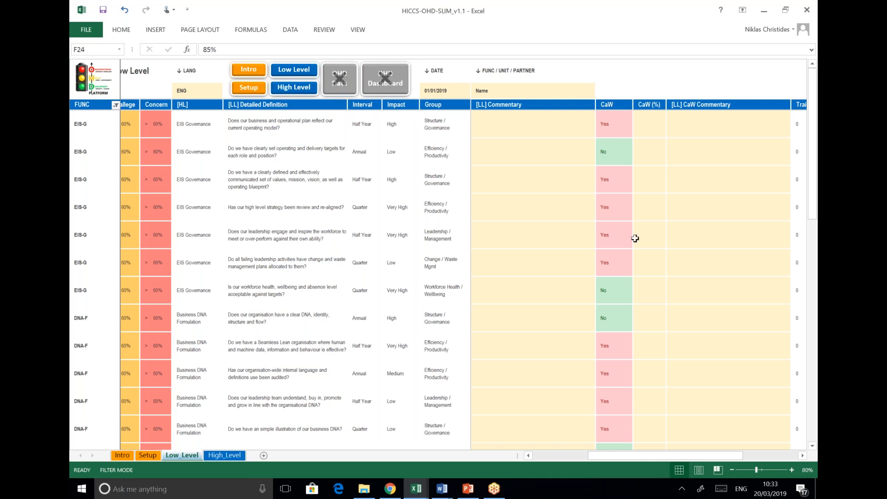
# Set the first EIS Governance question's CaW % in T4 to 80%
pyautogui.moveTo(671, 458); pyautogui.dragTo(695, 459)
pyautogui.click(619, 121)
pyautogui.click(639, 133)
pyautogui.click(619, 170)
# Try 5%, 25% and 45% for T6's CaW %, settling on 100%
pyautogui.click(621, 177)
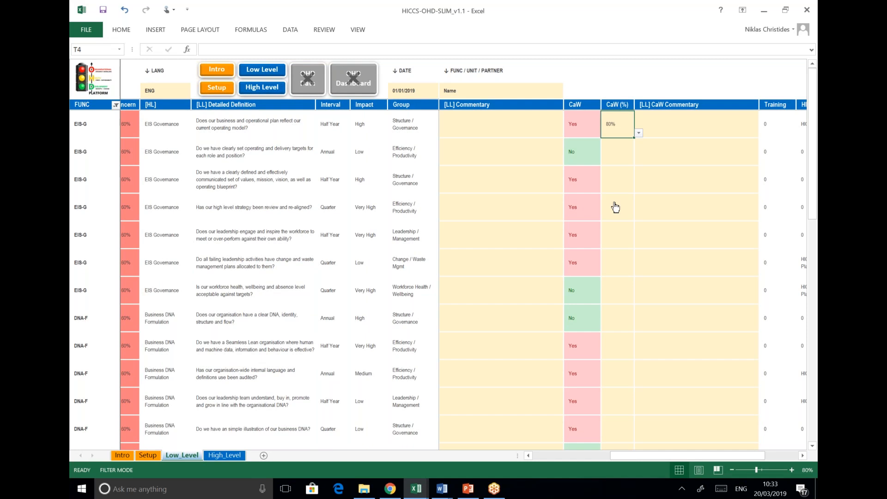
pyautogui.click(639, 188)
pyautogui.moveTo(642, 211); pyautogui.dragTo(640, 236)
pyautogui.click(622, 237)
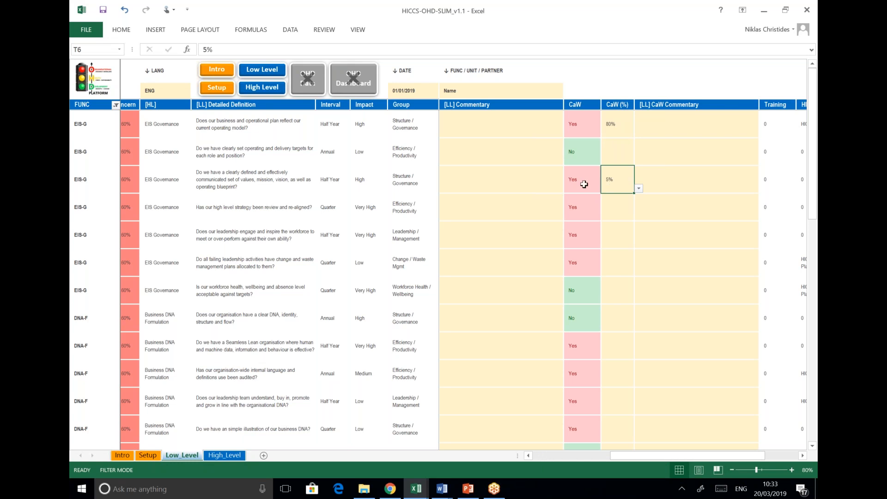
pyautogui.click(639, 188)
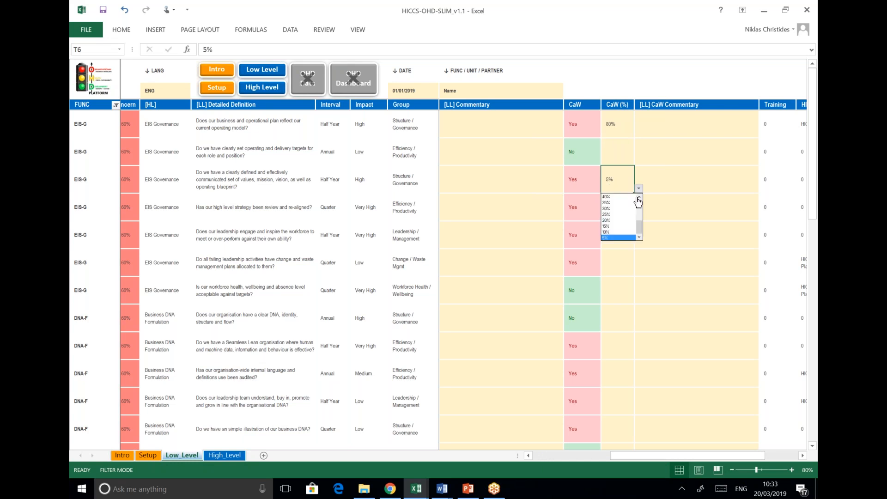
pyautogui.click(629, 214)
pyautogui.click(639, 189)
pyautogui.click(620, 225)
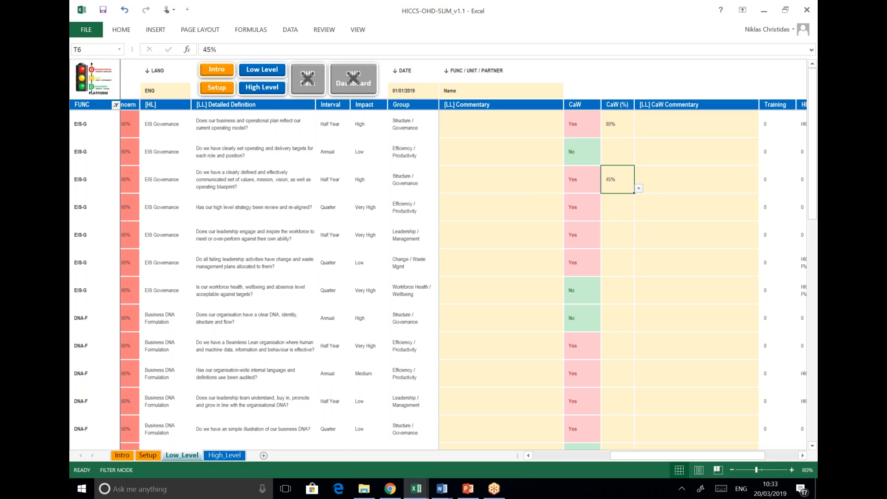
pyautogui.click(638, 189)
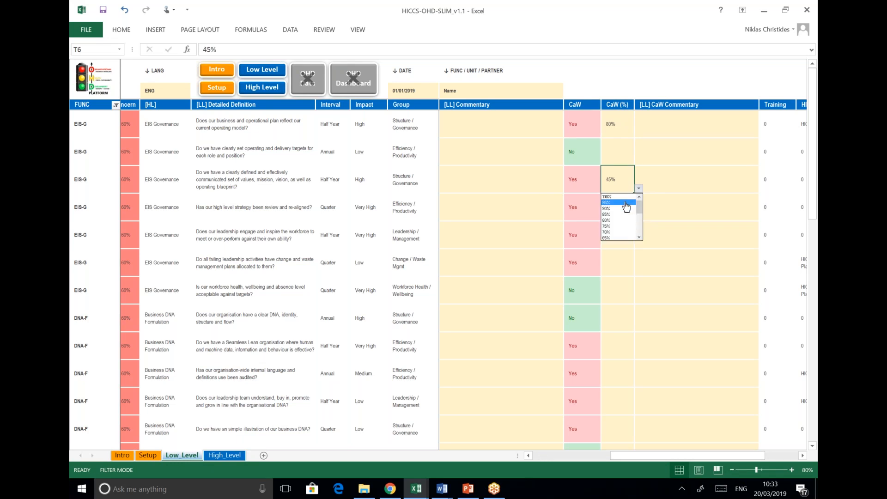
pyautogui.click(624, 197)
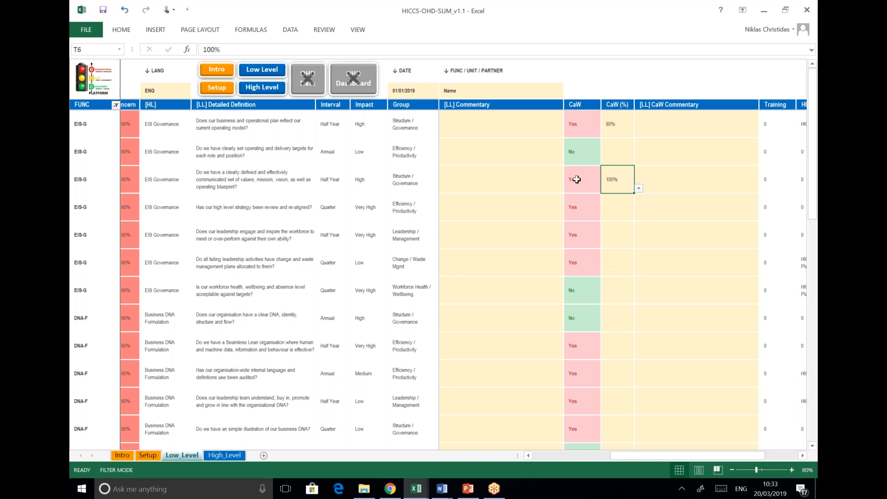
# Change the third EIS Governance question's score in F6 from 75% to 95%
pyautogui.click(555, 180)
pyautogui.moveTo(628, 455); pyautogui.dragTo(523, 458)
pyautogui.click(171, 179)
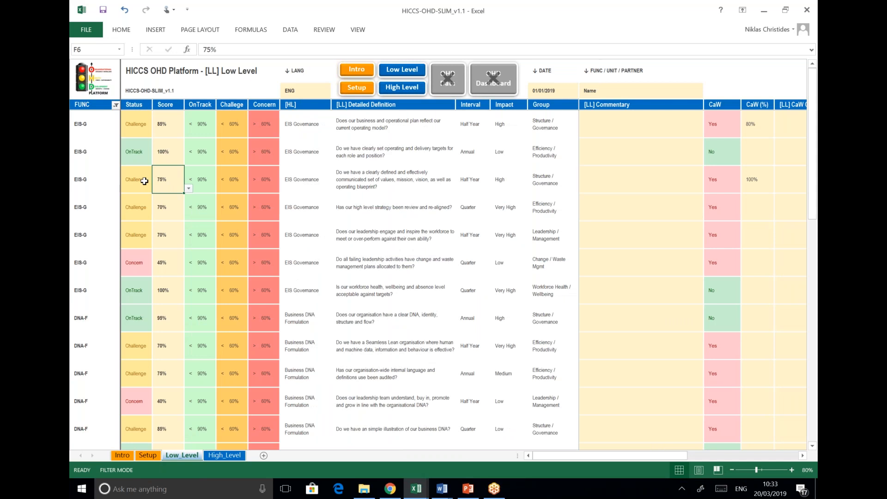
pyautogui.click(188, 188)
pyautogui.scroll(5, 174, 205)
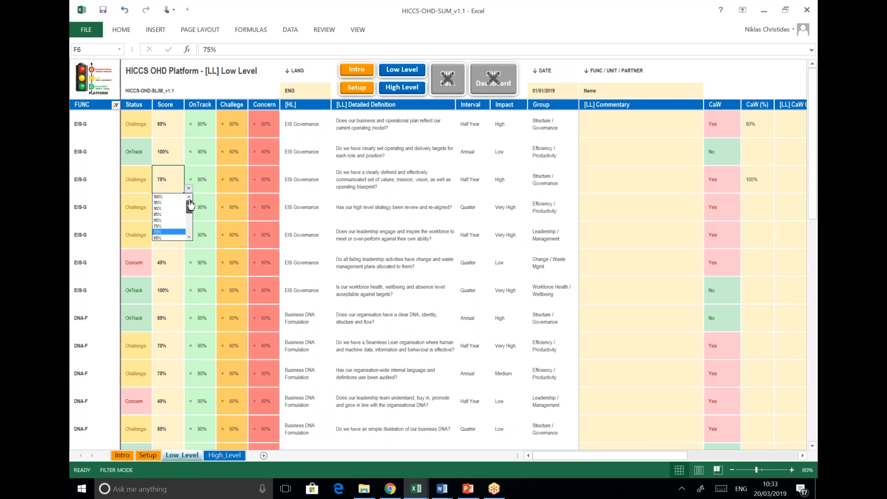
pyautogui.click(173, 203)
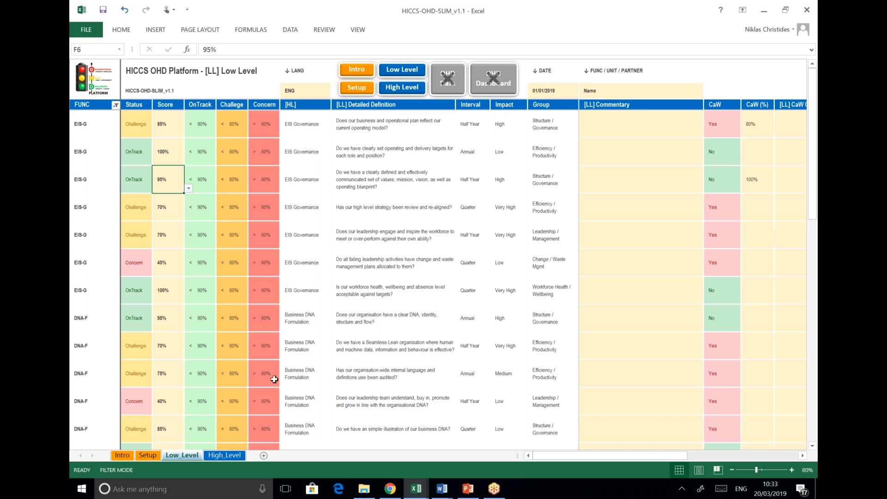
# Go to the High_Level sheet using the High Level button on the Low_Level sheet
pyautogui.click(391, 91)
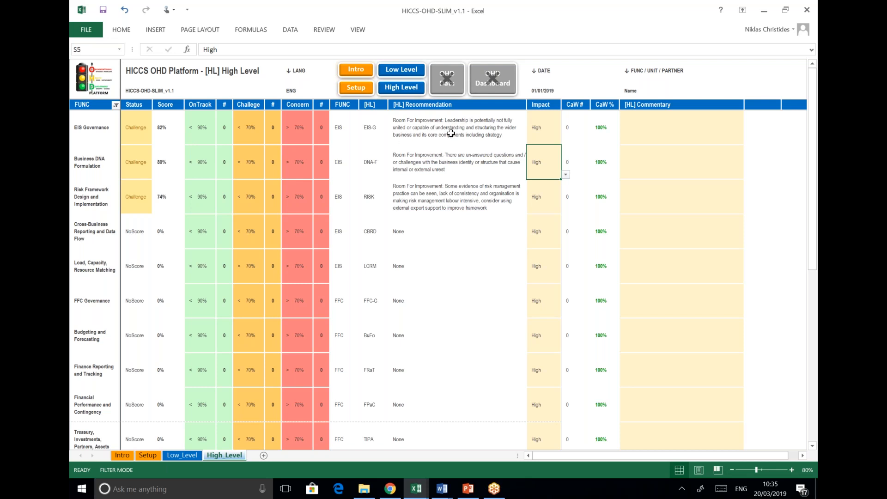
pyautogui.click(543, 128)
pyautogui.click(566, 140)
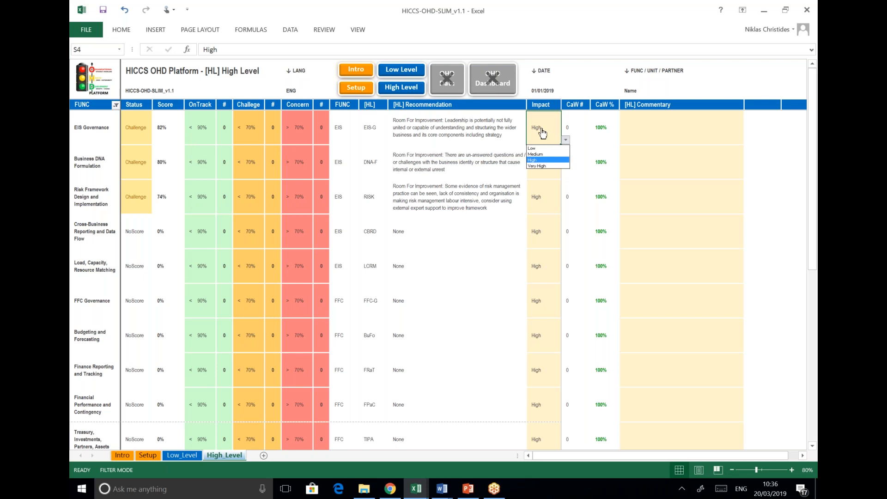
pyautogui.click(544, 155)
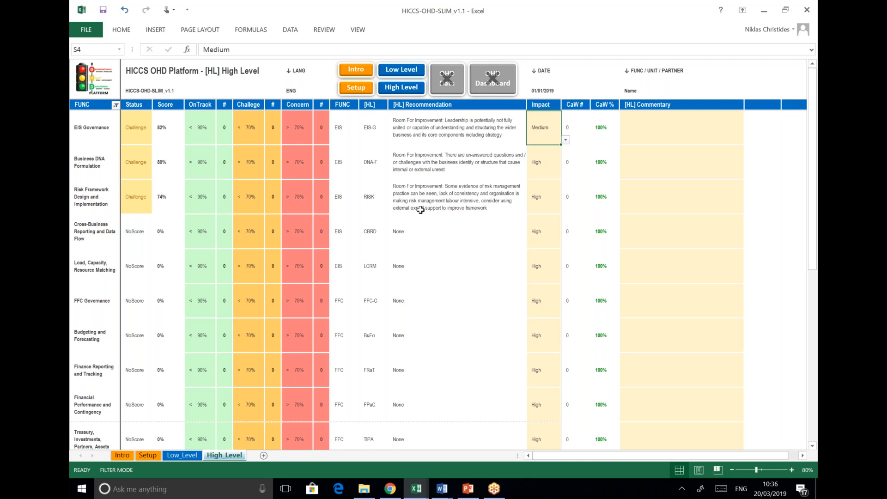
pyautogui.click(565, 140)
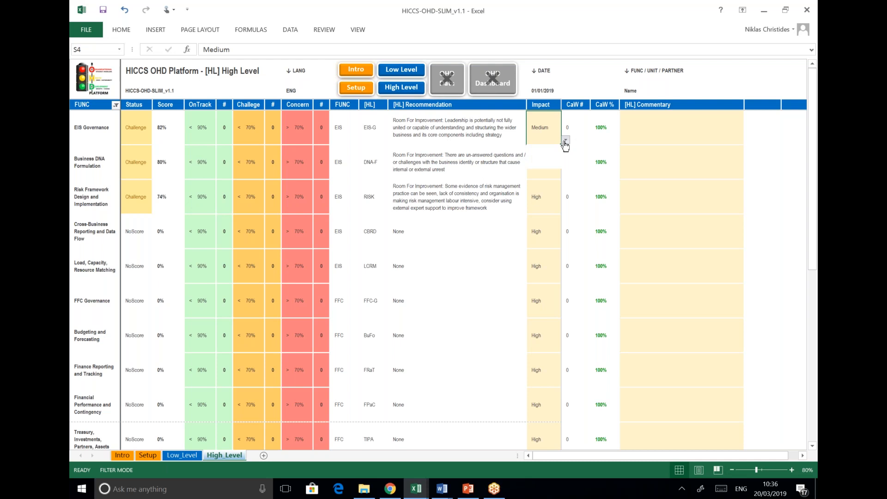
pyautogui.click(554, 155)
pyautogui.click(566, 140)
pyautogui.click(540, 161)
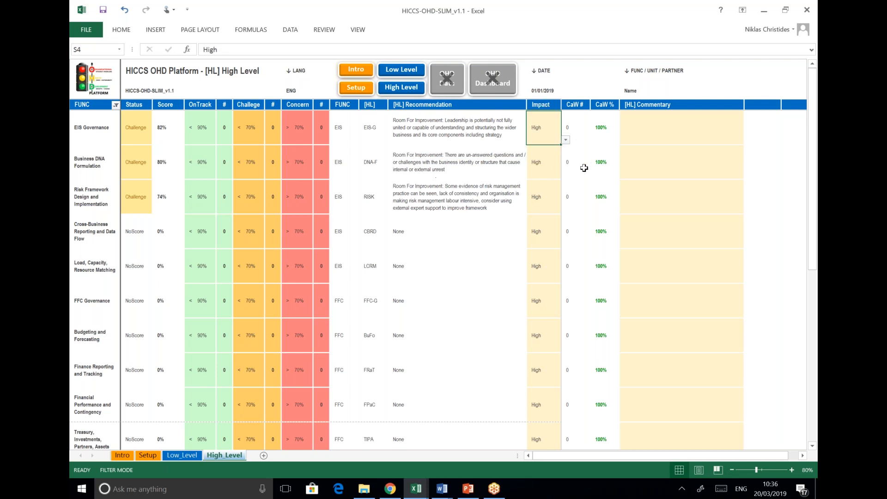
pyautogui.click(642, 140)
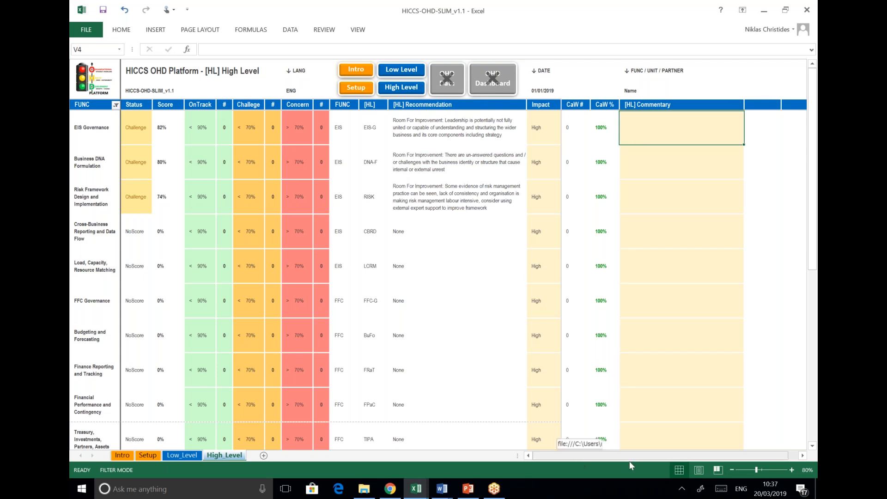
# Check the three commentary cells, then scroll High_Level back left to show the Status column
pyautogui.hscroll(1, 630, 461)
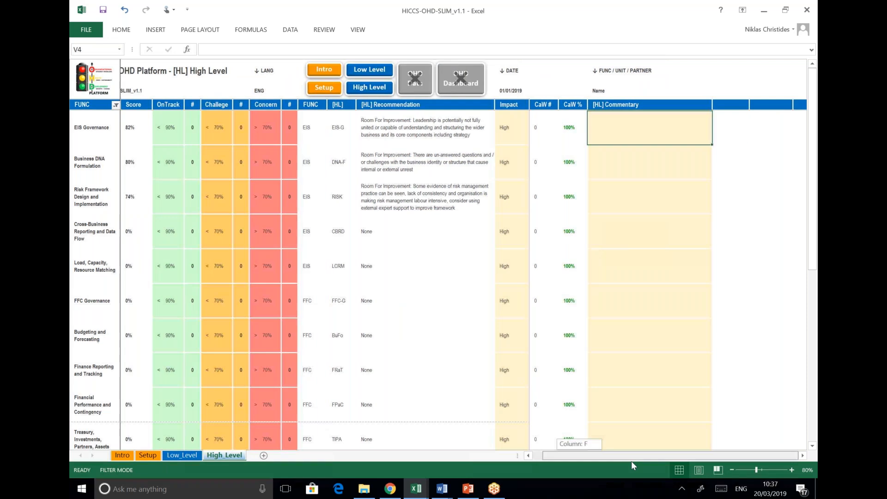
pyautogui.click(617, 162)
pyautogui.click(618, 205)
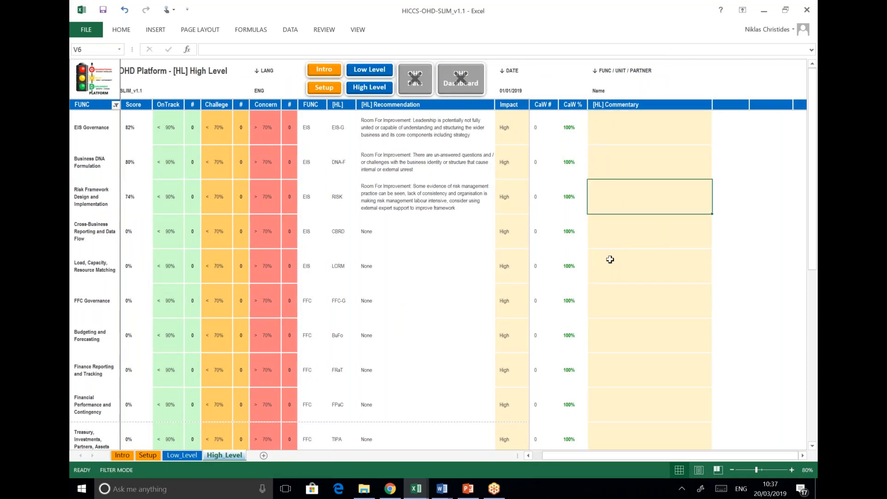
pyautogui.press('Up')
pyautogui.press('Up')
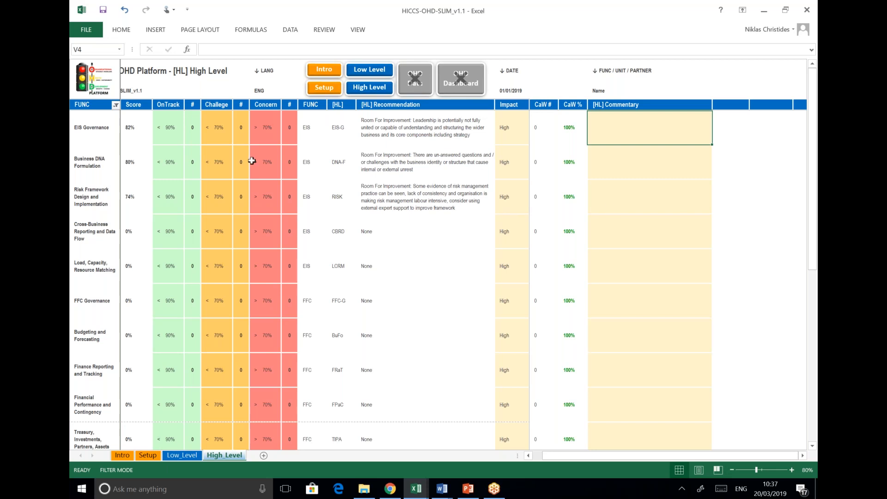
pyautogui.click(540, 458)
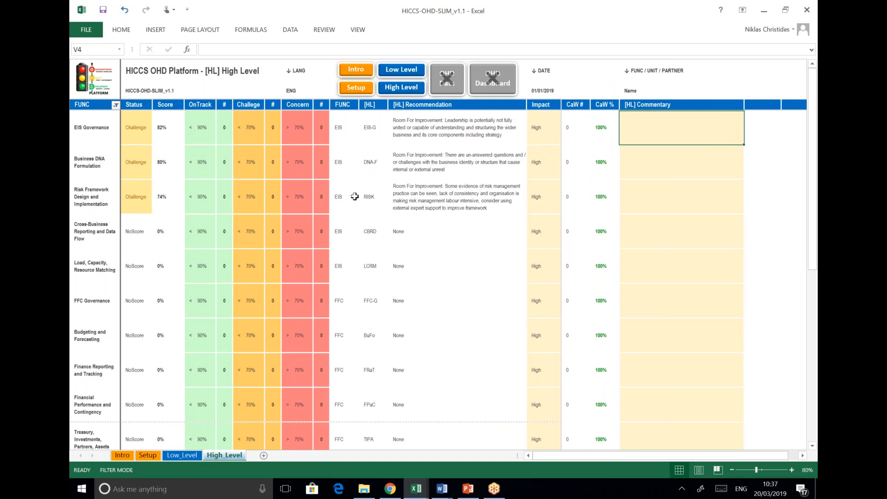
# On the Low Level sheet, set the scores in F4 and F7 to 100%
pyautogui.click(400, 71)
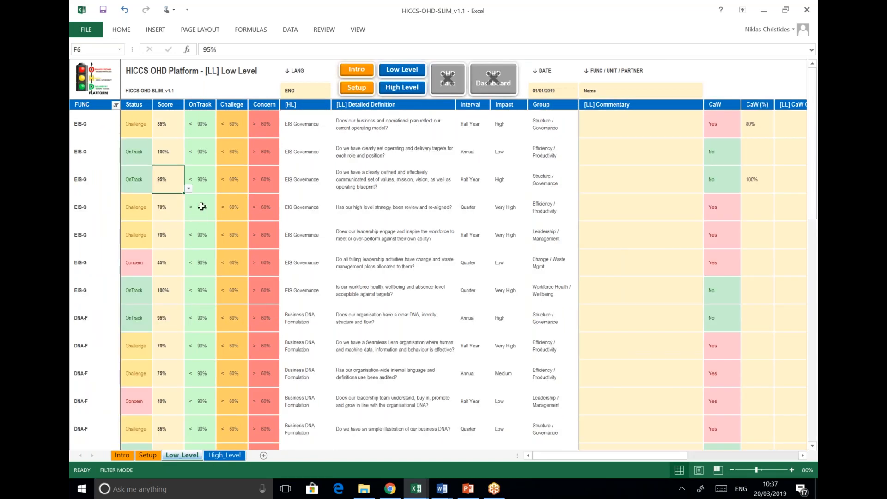
pyautogui.click(176, 123)
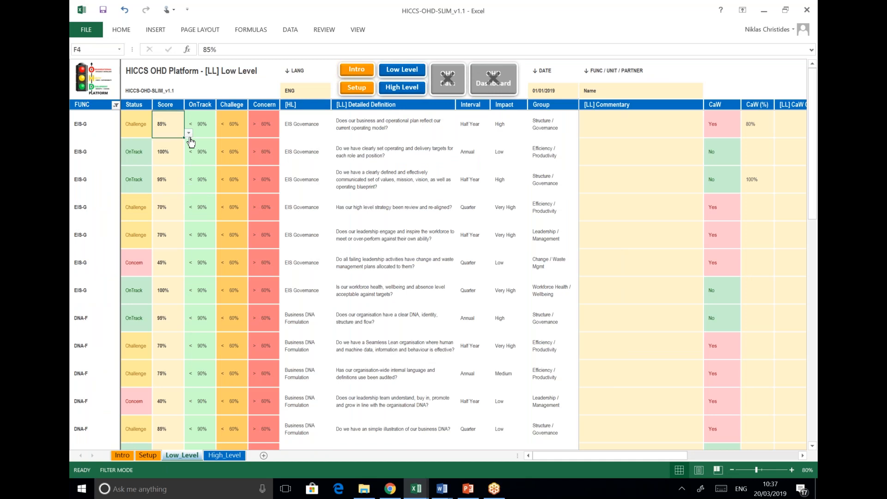
pyautogui.click(188, 133)
pyautogui.click(184, 141)
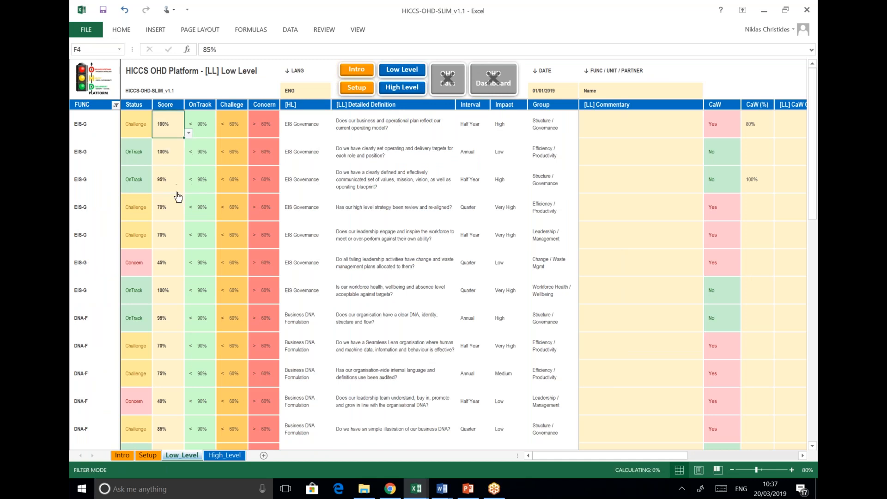
pyautogui.click(178, 205)
pyautogui.click(189, 216)
pyautogui.scroll(2, 183, 245)
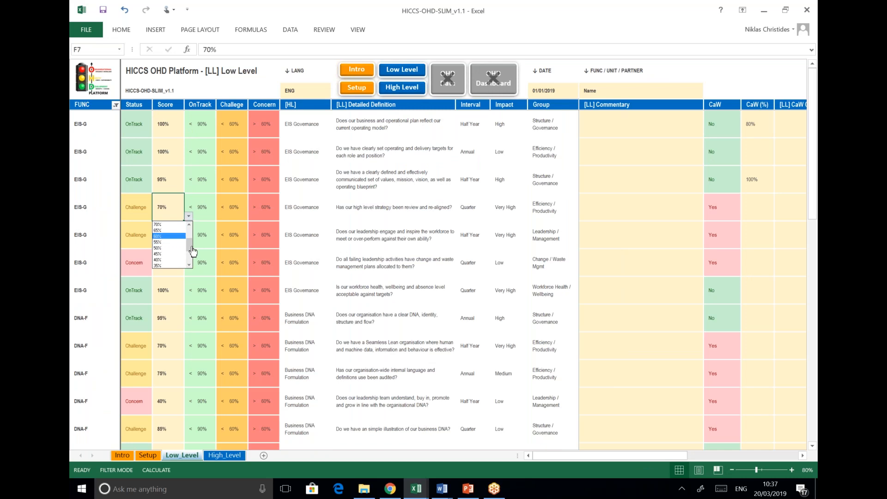
pyautogui.click(168, 225)
# Set F9's score to 100%, then return to the High Level sheet
pyautogui.click(174, 241)
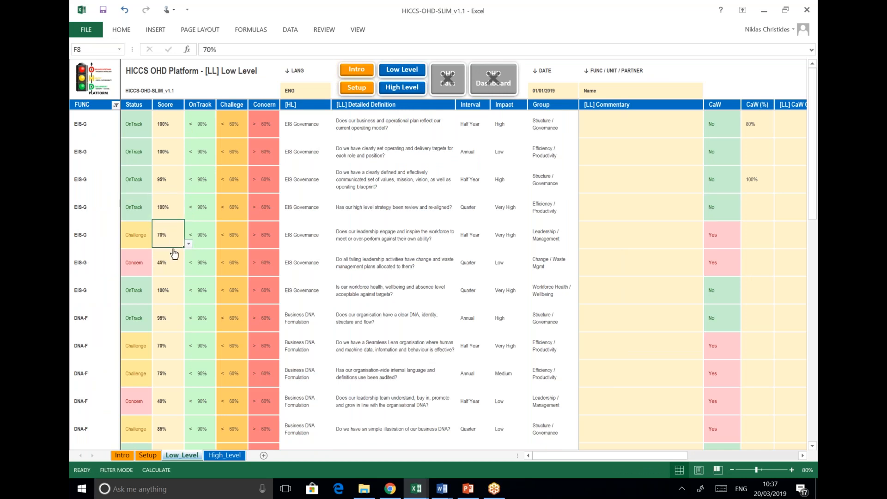
pyautogui.click(176, 261)
pyautogui.click(188, 271)
pyautogui.scroll(2, 193, 302)
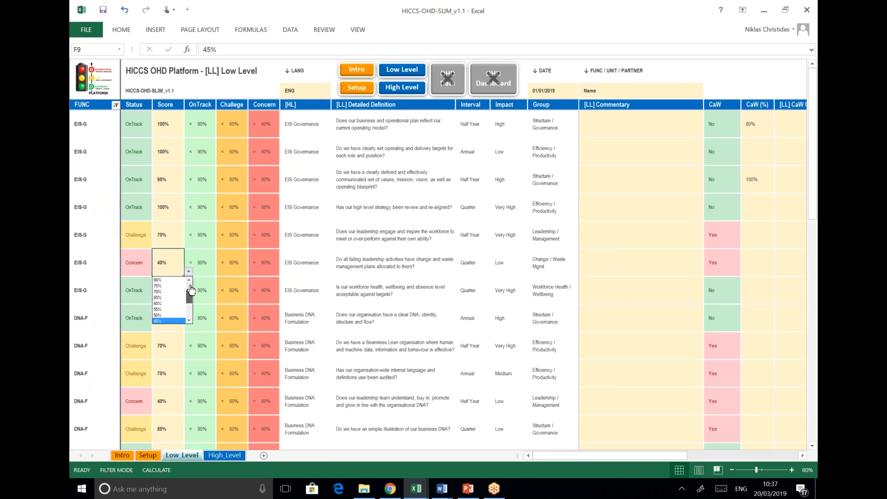
pyautogui.click(175, 280)
pyautogui.click(178, 219)
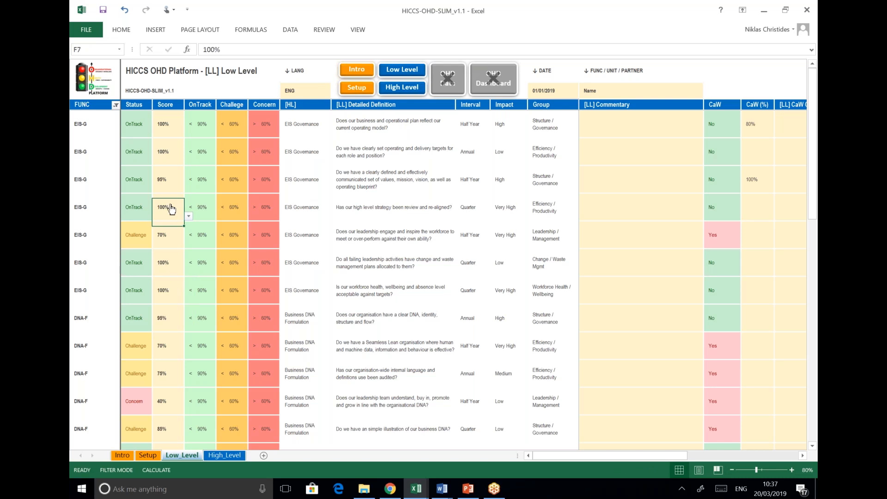
pyautogui.click(410, 86)
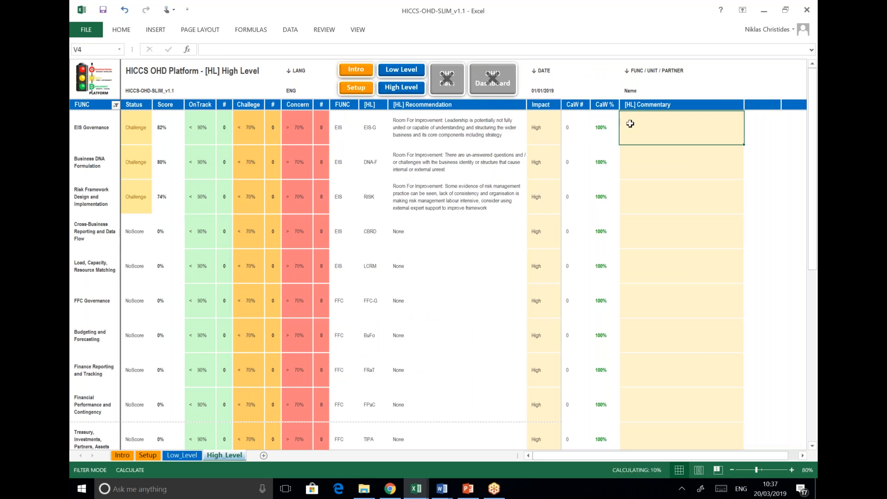
# Review [HL] Commentary cells V4:V6, confirming EIS Governance shows 93% OnTrack with Strong Performance
pyautogui.click(630, 166)
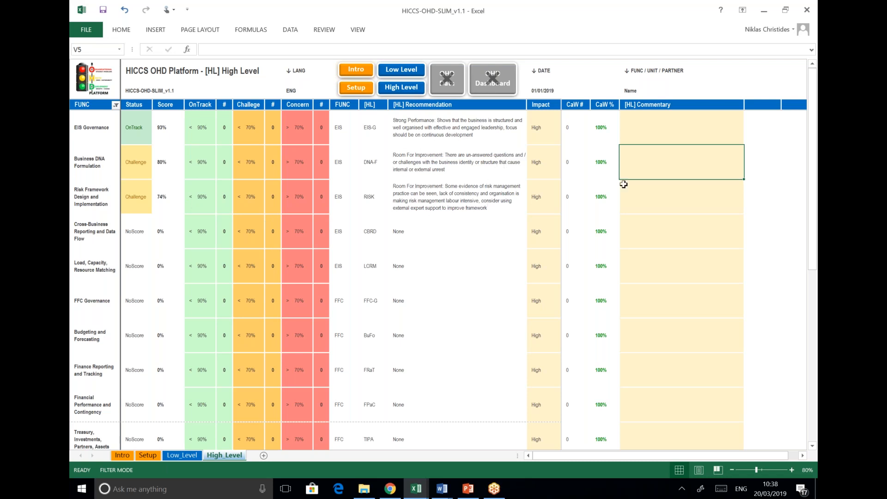
pyautogui.click(644, 134)
pyautogui.moveTo(643, 193); pyautogui.dragTo(644, 132)
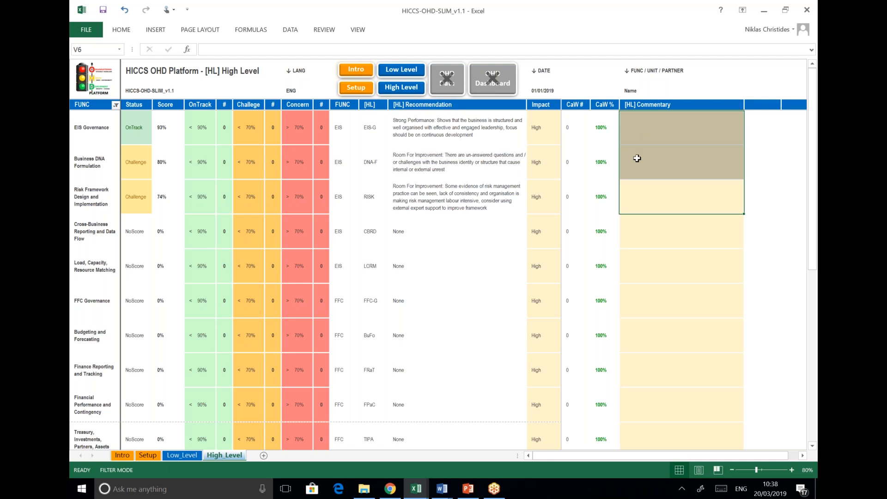
pyautogui.click(641, 131)
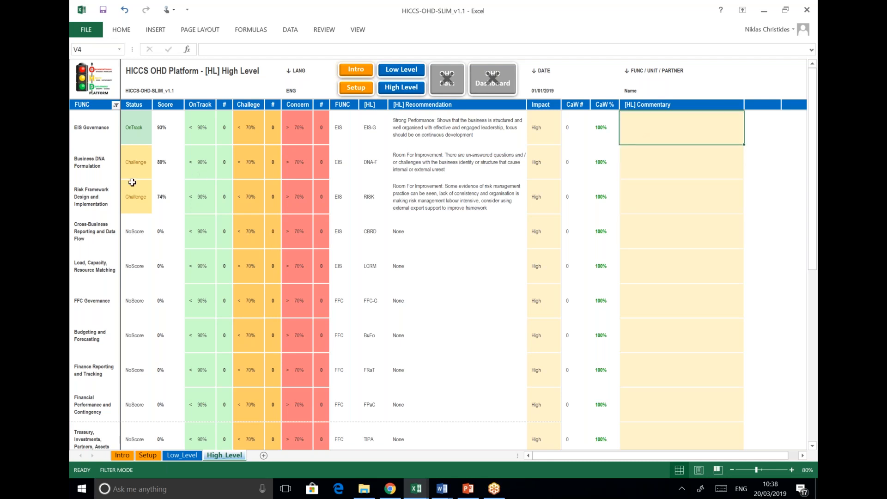
pyautogui.scroll(-8, 159, 178)
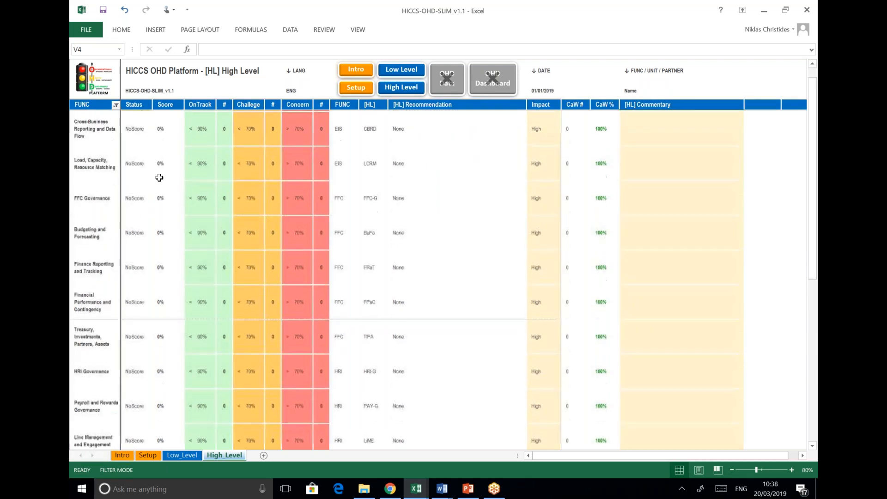
pyautogui.scroll(-2, 100, 212)
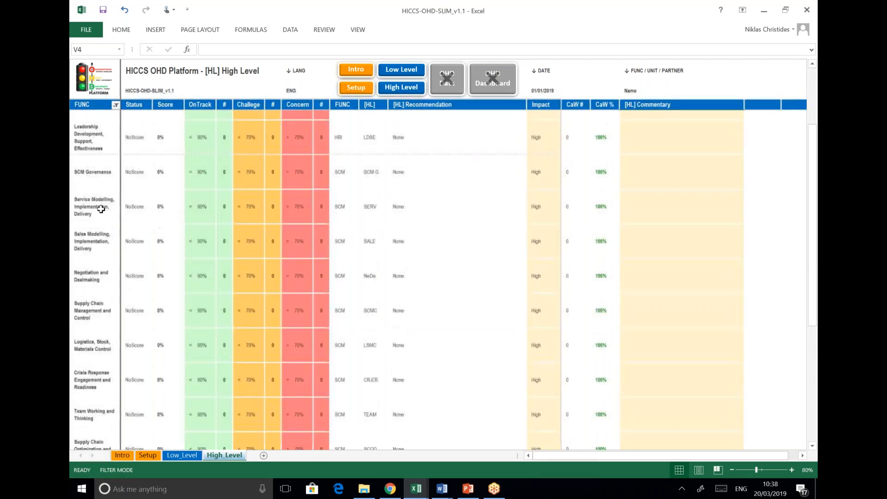
pyautogui.scroll(-10, 104, 189)
pyautogui.scroll(-5, 106, 206)
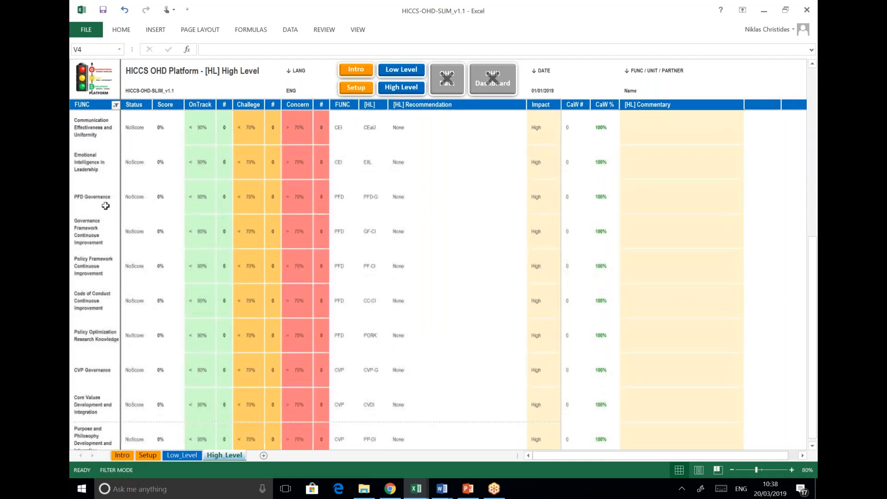
pyautogui.scroll(-2, 106, 206)
pyautogui.scroll(5, 106, 206)
pyautogui.scroll(15, 106, 206)
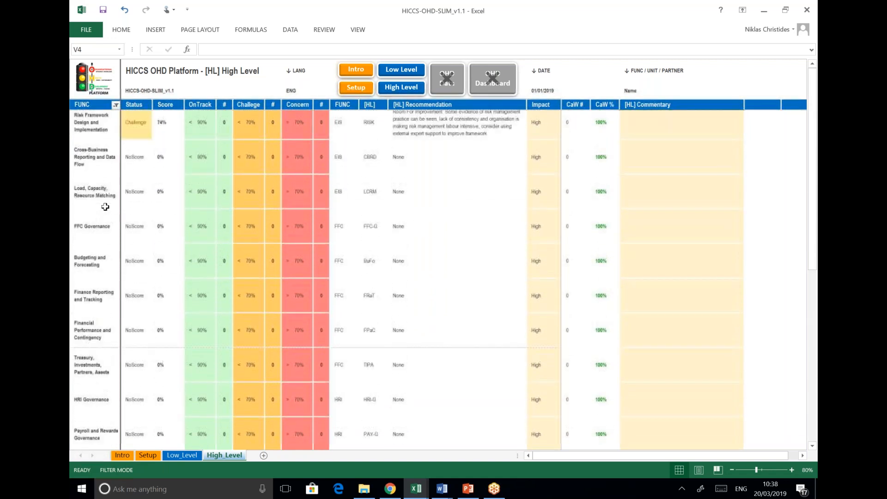
pyautogui.scroll(1, 106, 207)
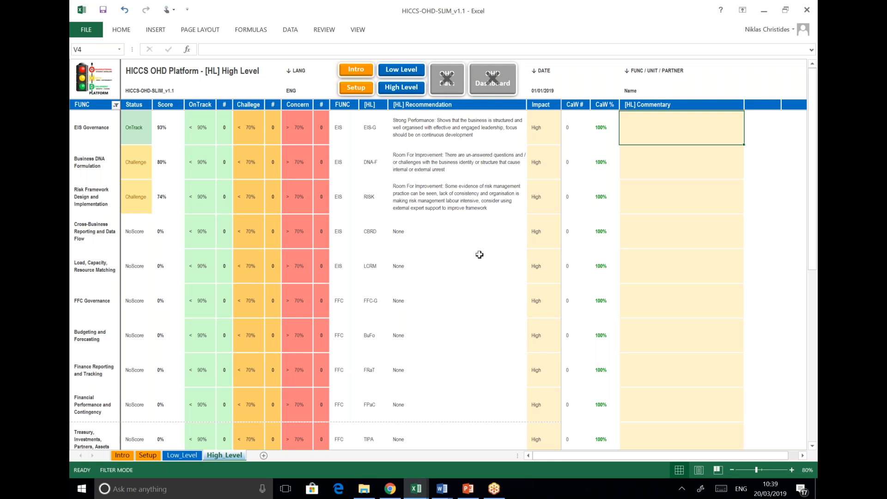
pyautogui.click(91, 33)
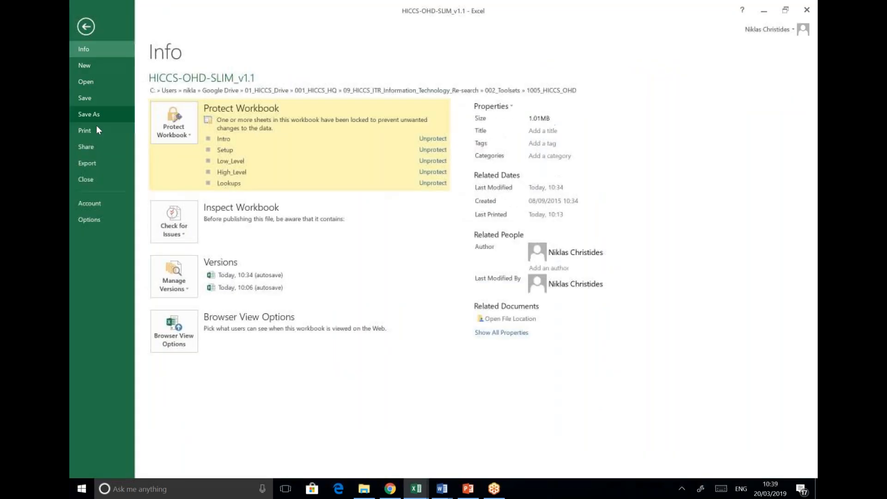
pyautogui.click(96, 127)
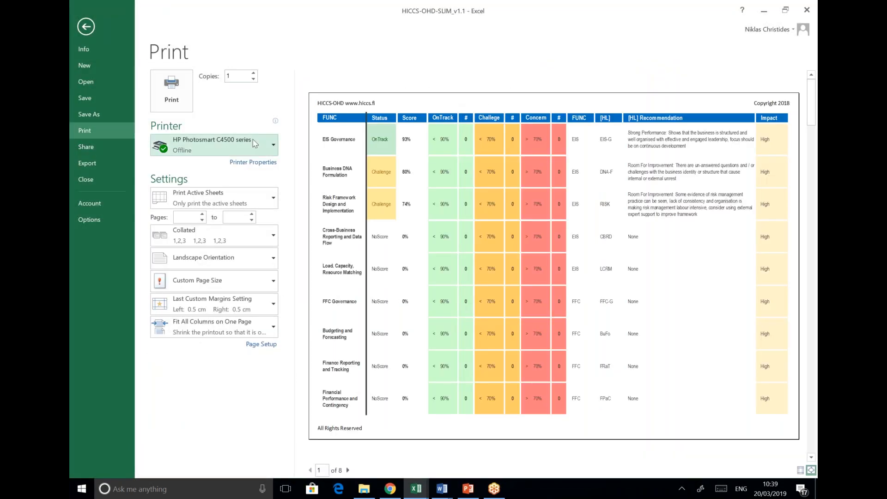
pyautogui.scroll(-2, 443, 217)
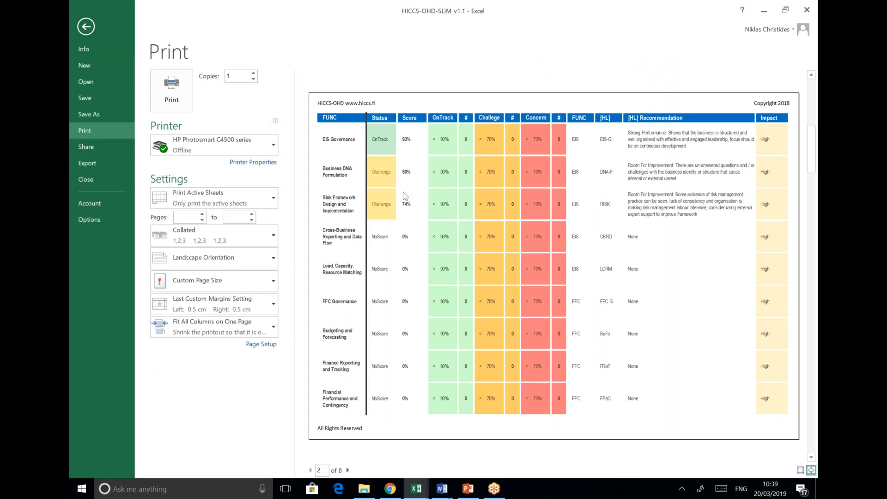
pyautogui.scroll(-1, 415, 196)
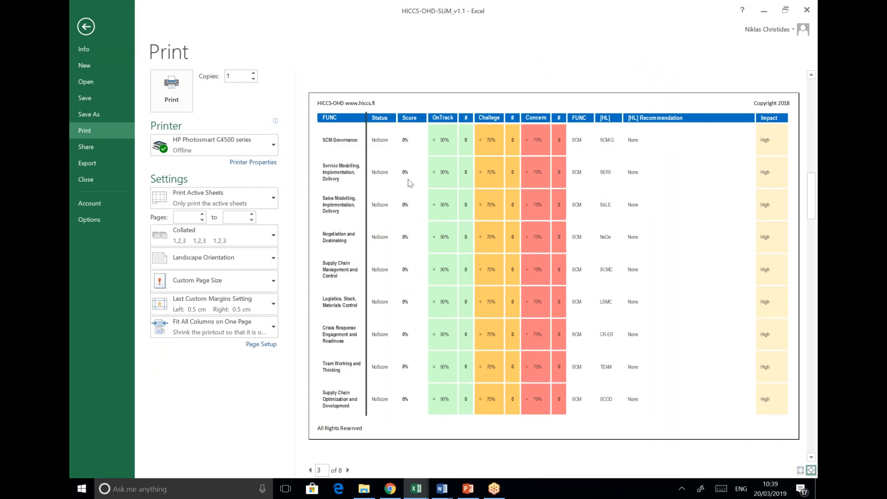
pyautogui.scroll(2, 409, 306)
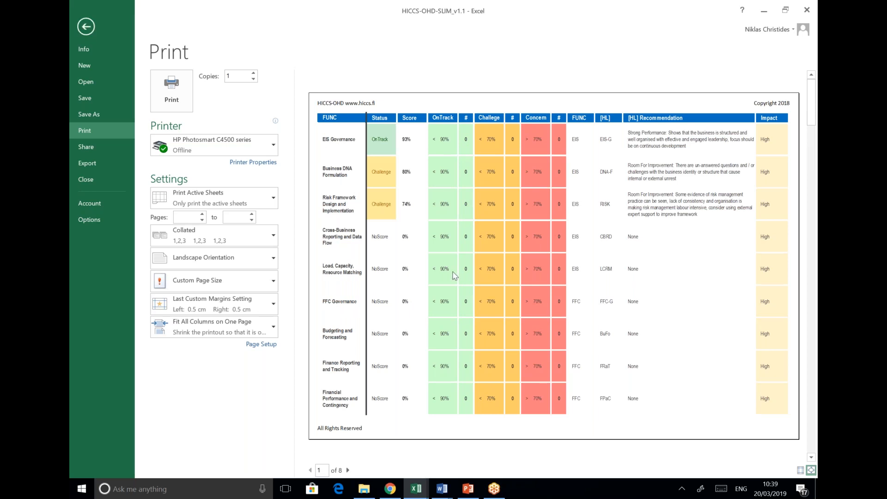
pyautogui.click(86, 27)
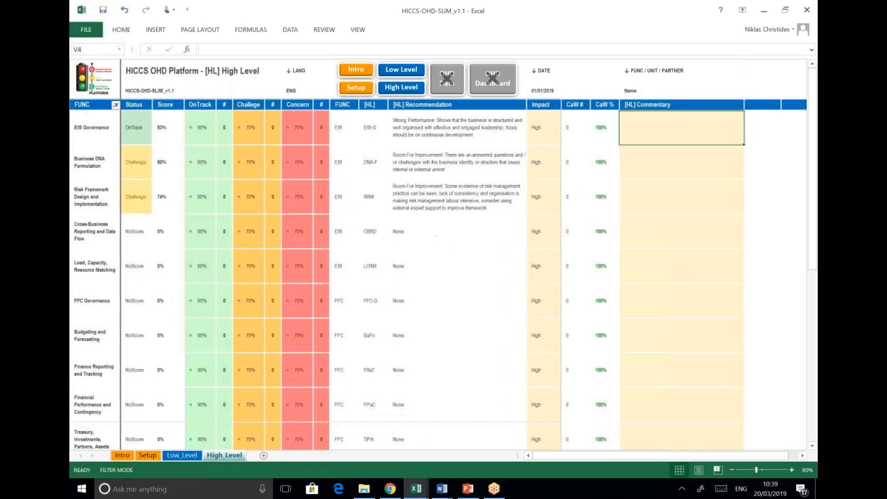